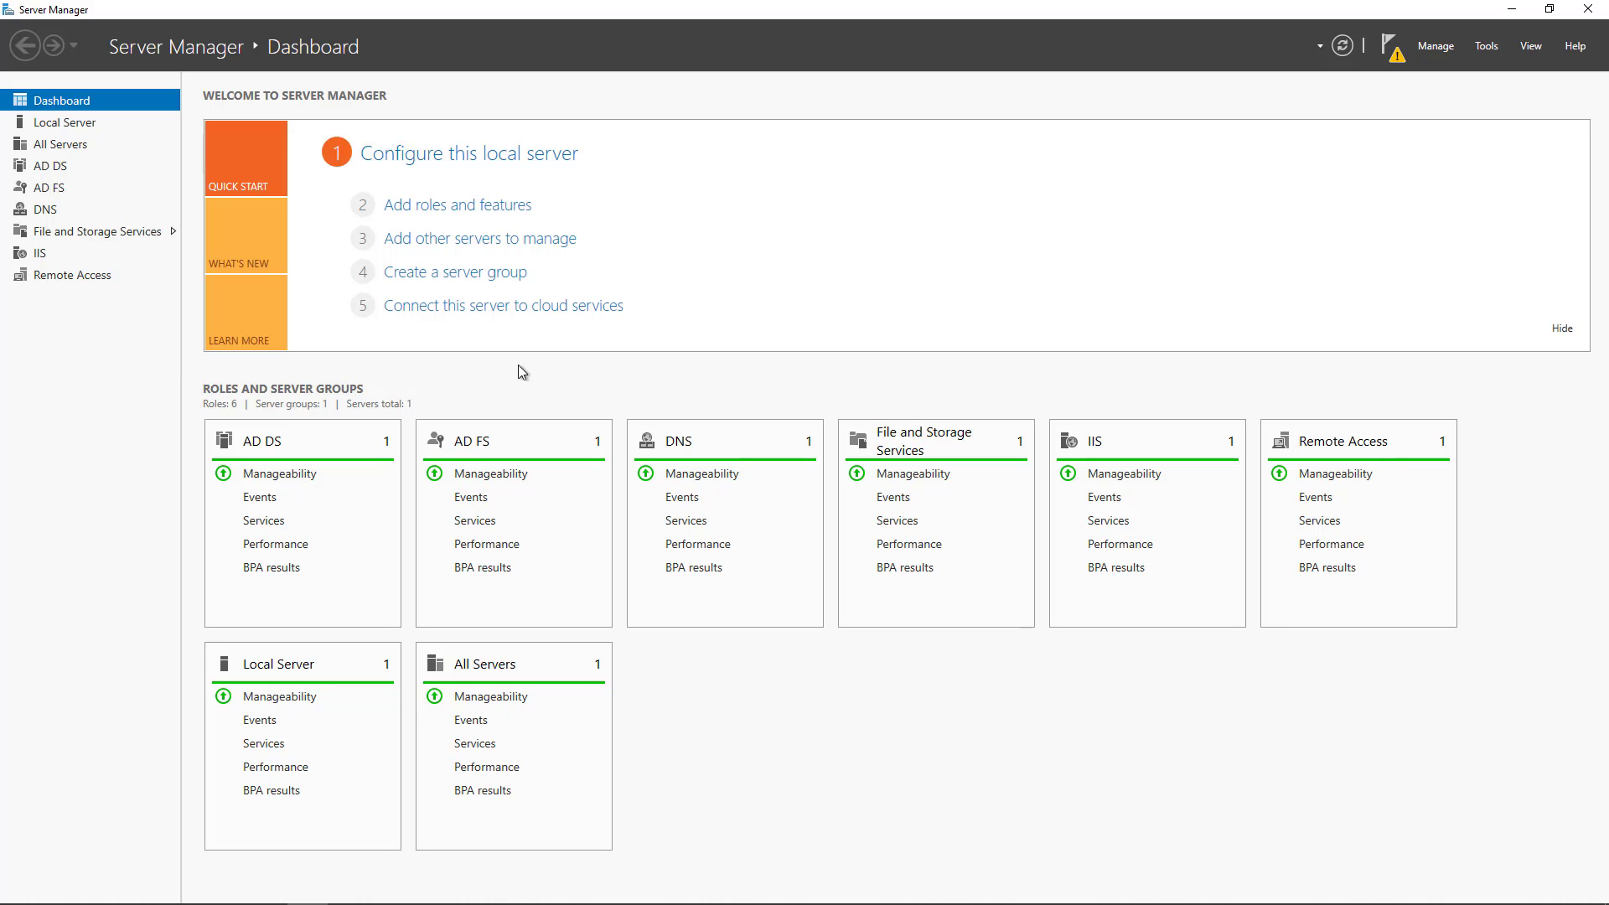
# Launch Group Policy Management from Server Manager's Tools menu.
pyautogui.click(1487, 48)
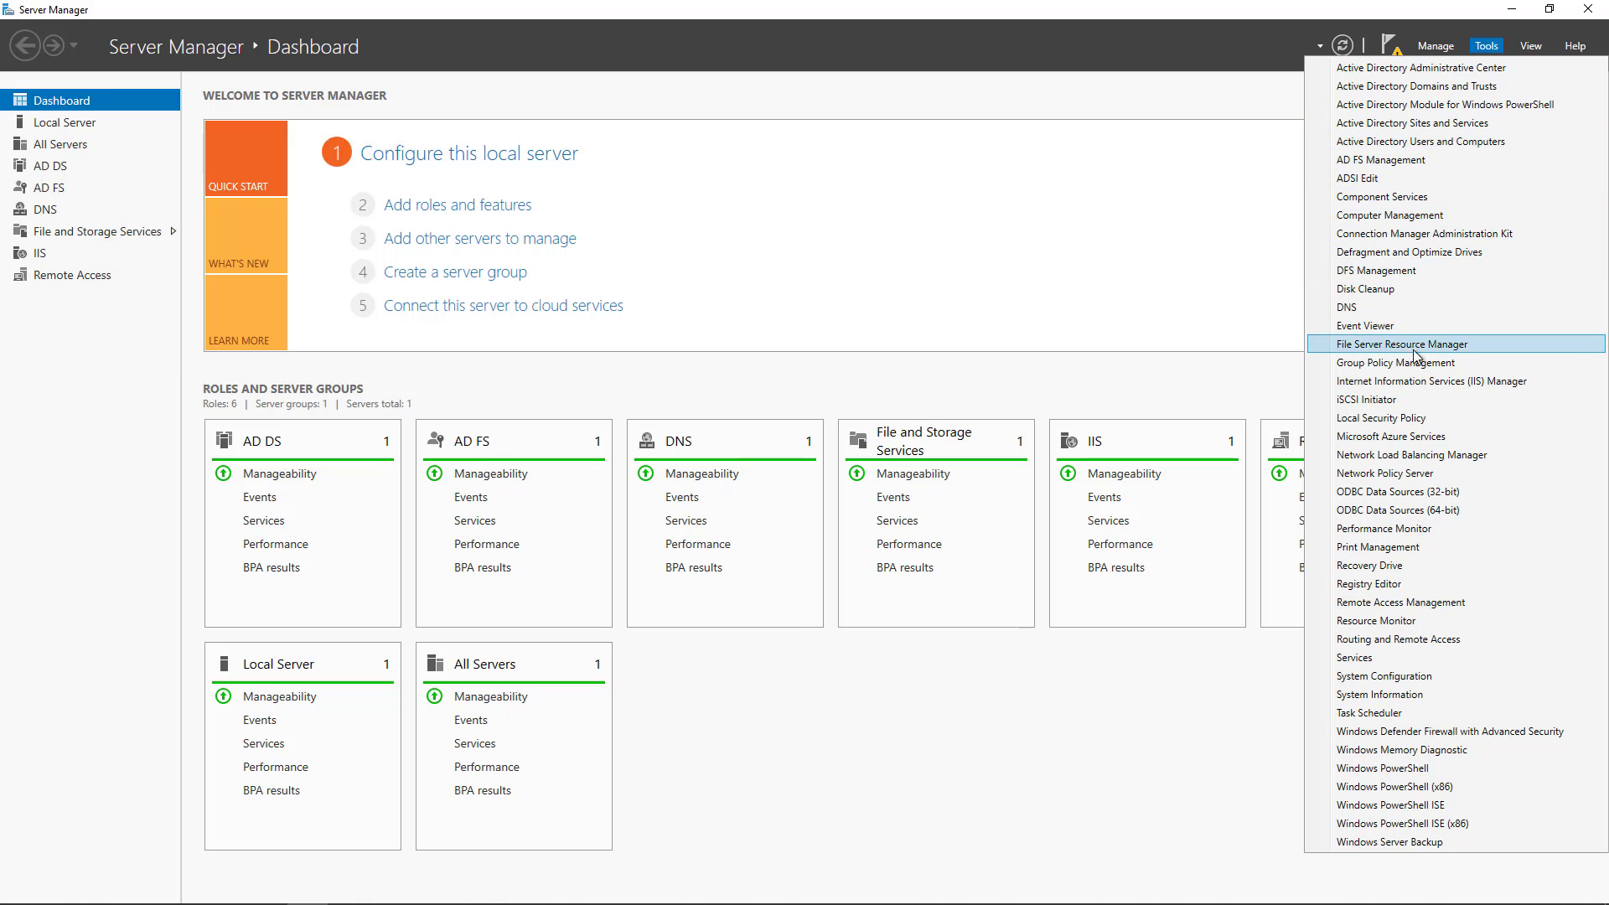
pyautogui.click(1411, 365)
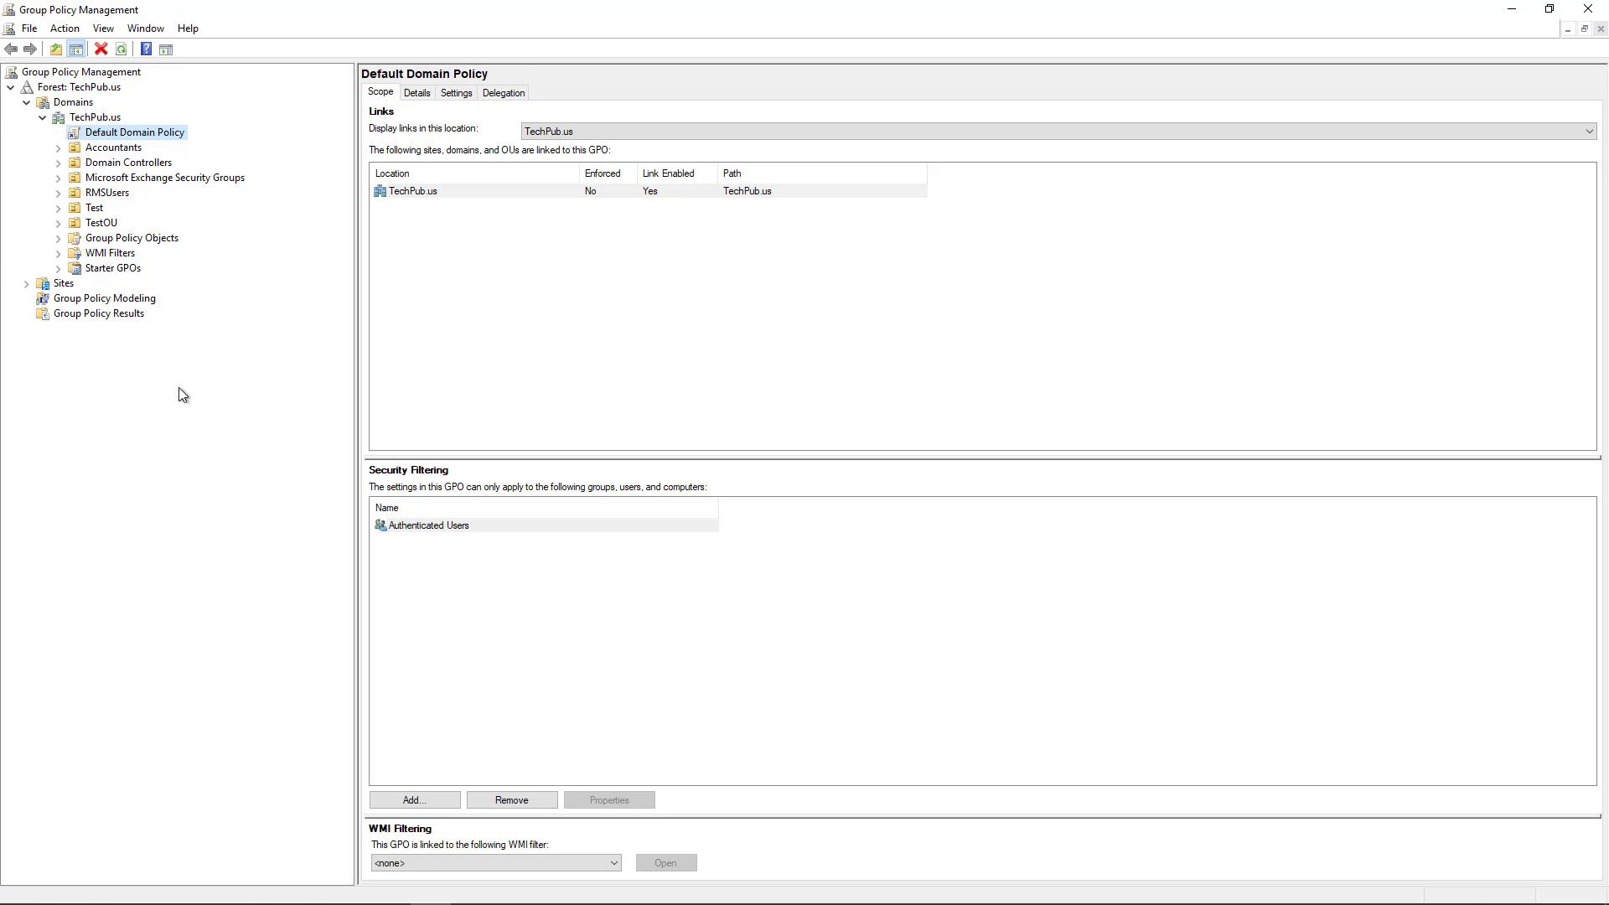
# Open the Default Domain Policy for editing in a maximized Group Policy Management Editor.
pyautogui.rightClick(144, 136)
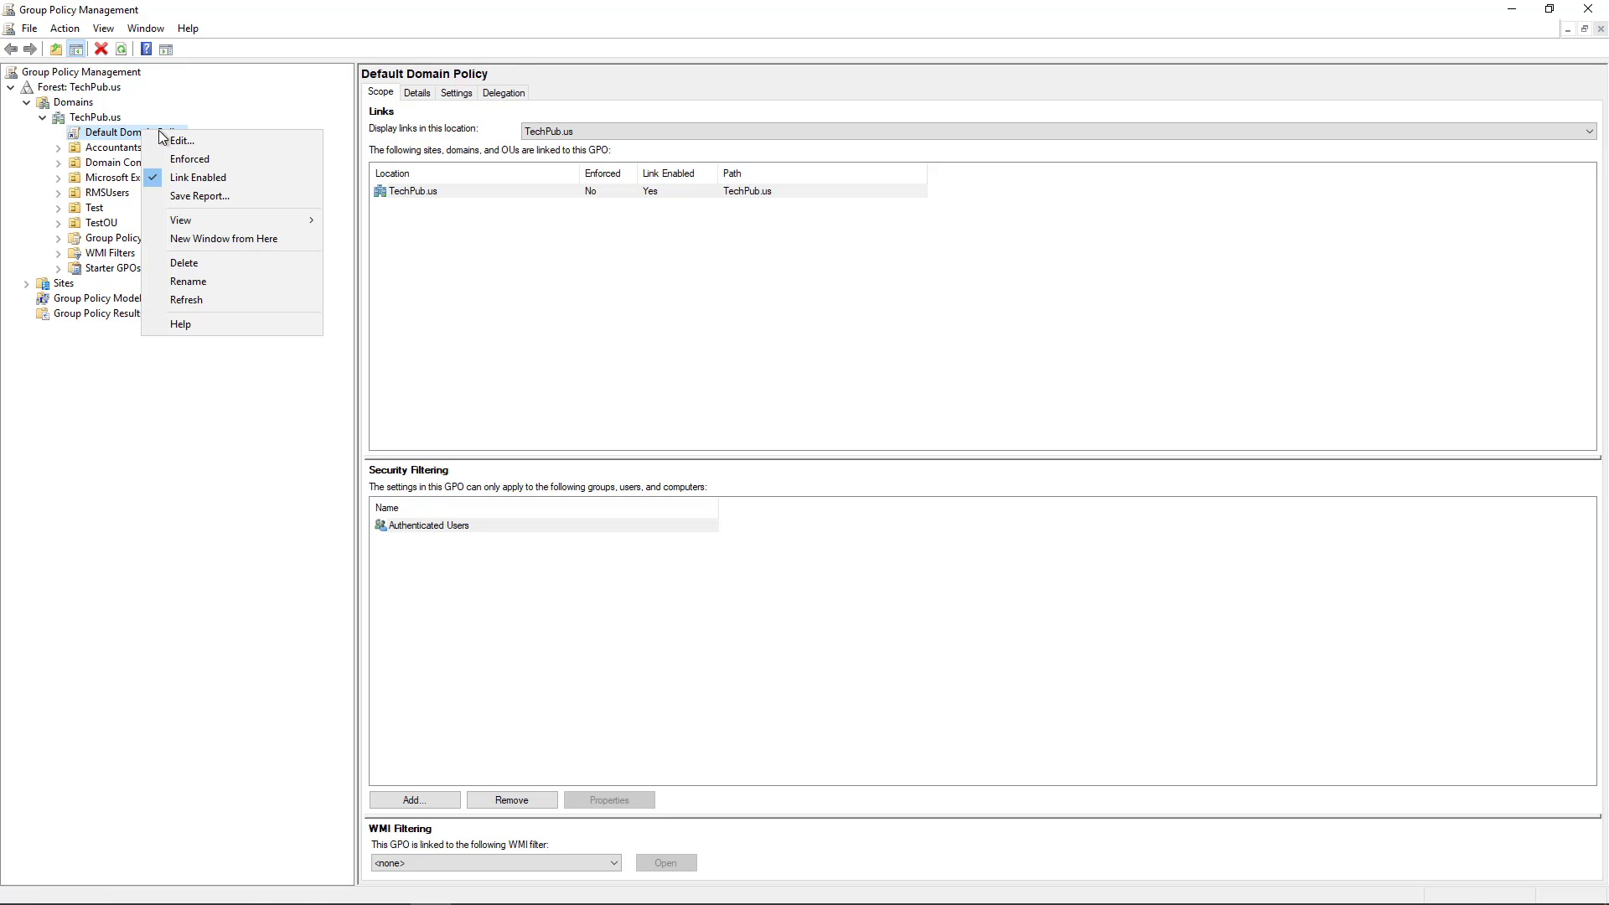
pyautogui.click(182, 142)
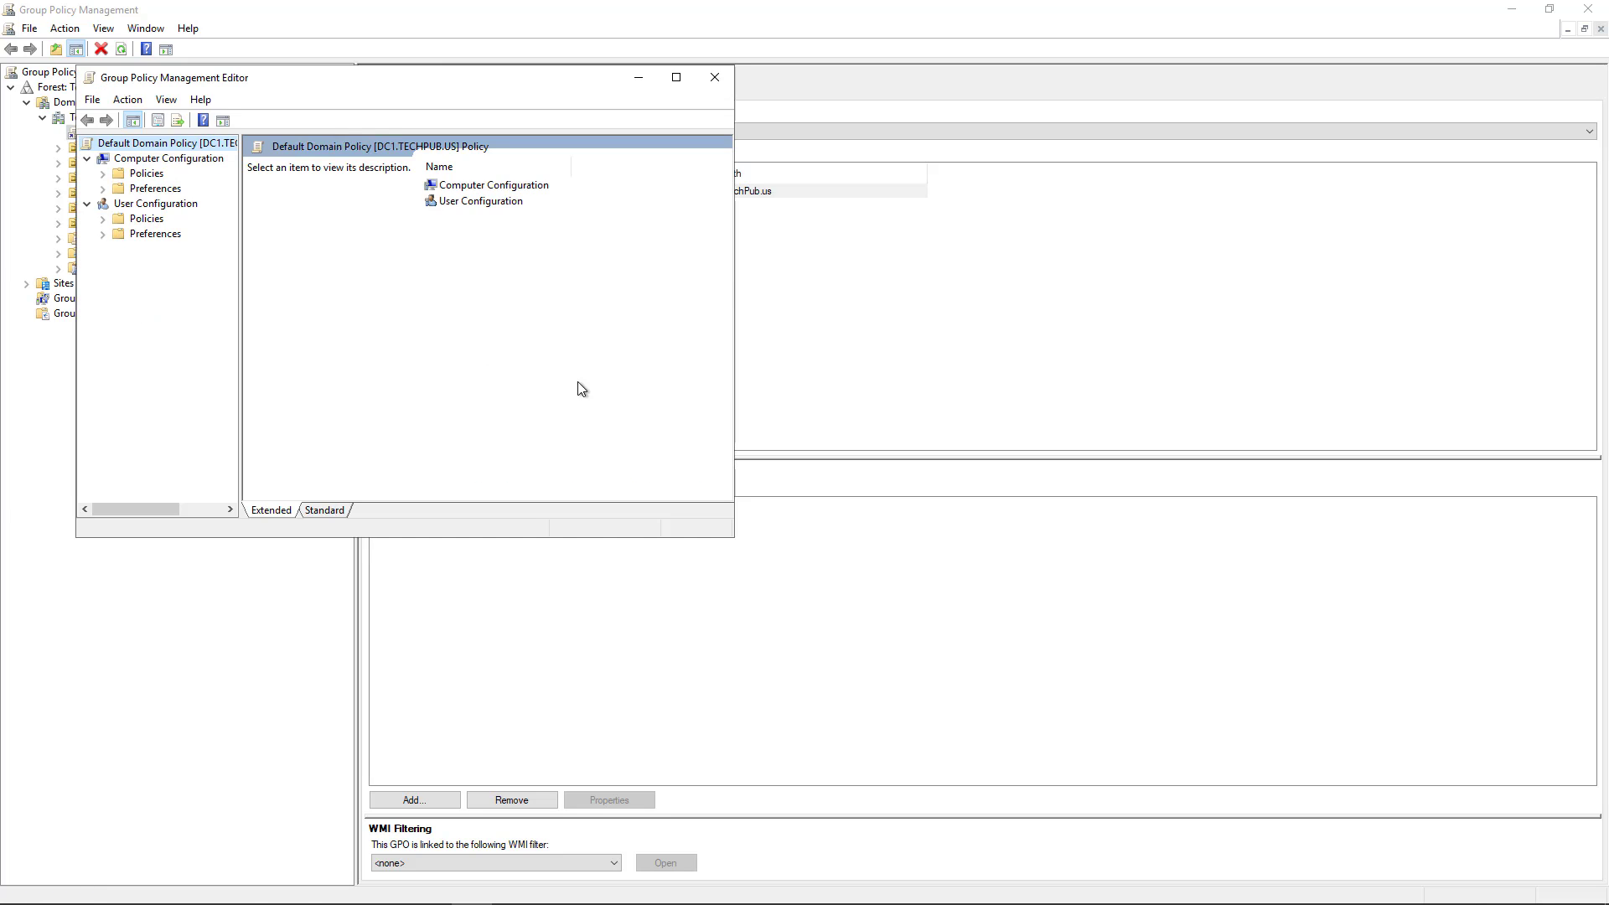
pyautogui.click(676, 77)
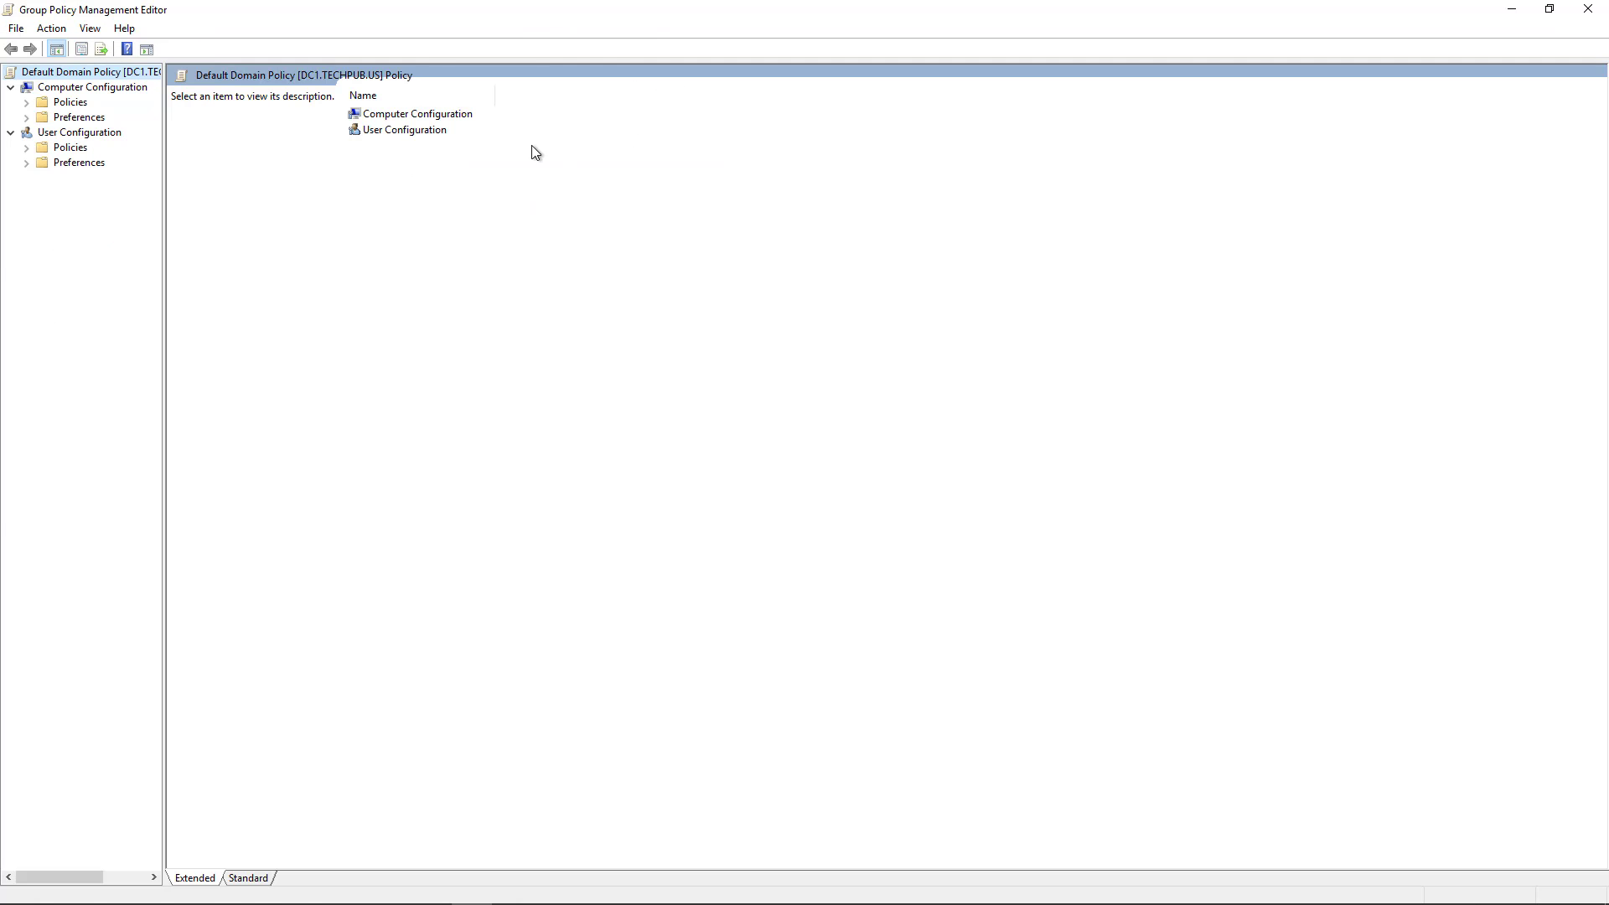
# Navigate Computer Configuration > Policies > Windows Settings > Security Settings to Account Policies.
pyautogui.click(26, 103)
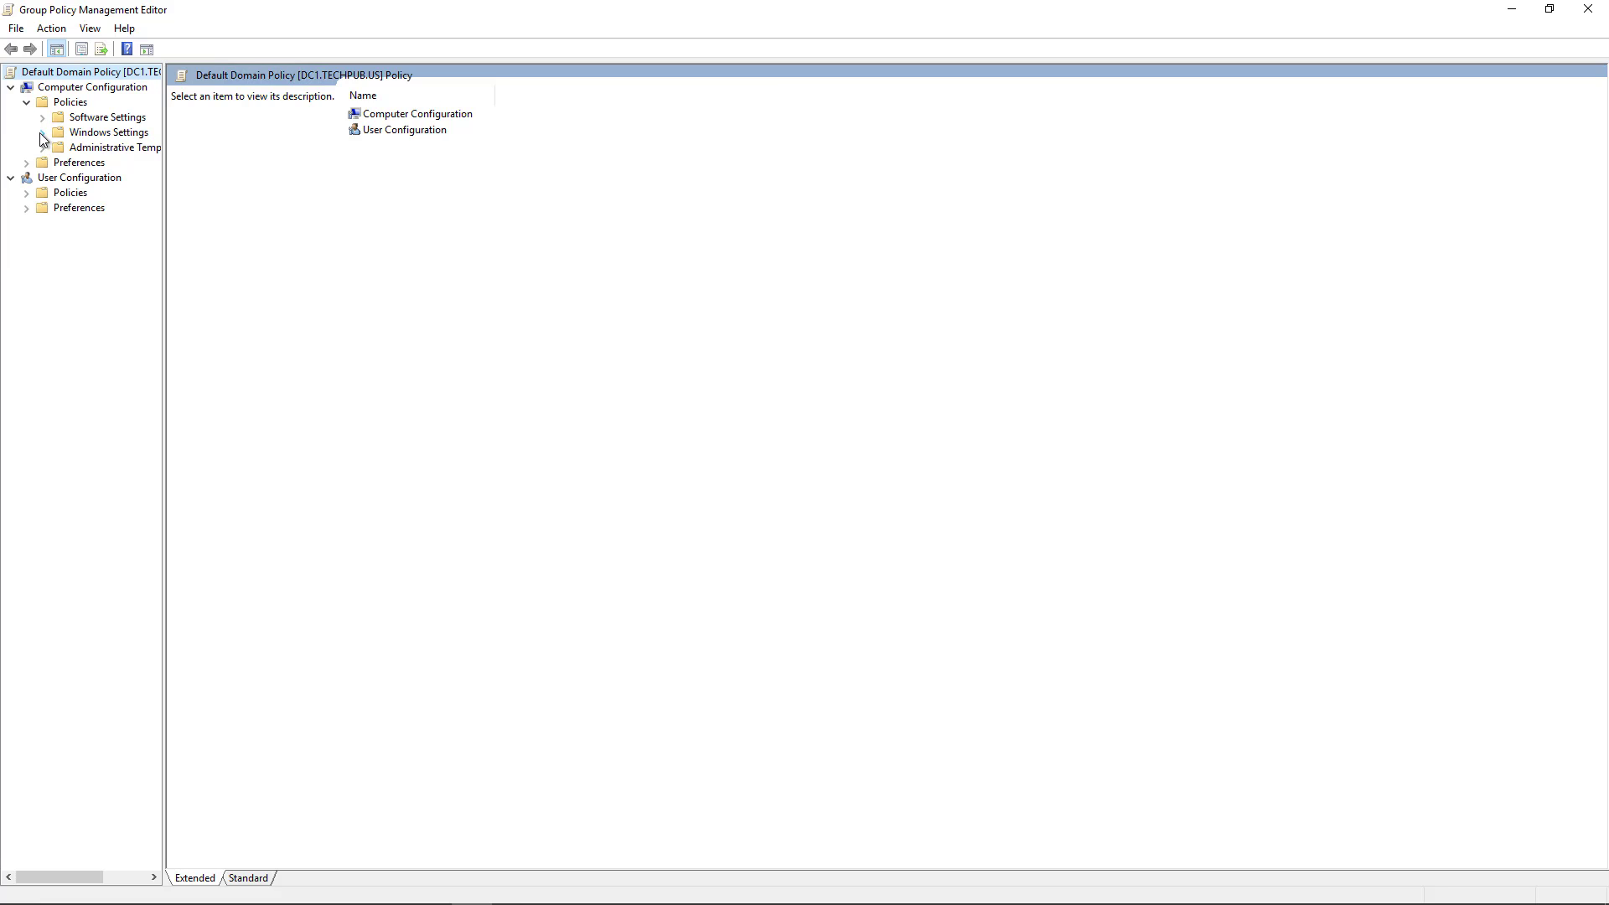
pyautogui.click(42, 133)
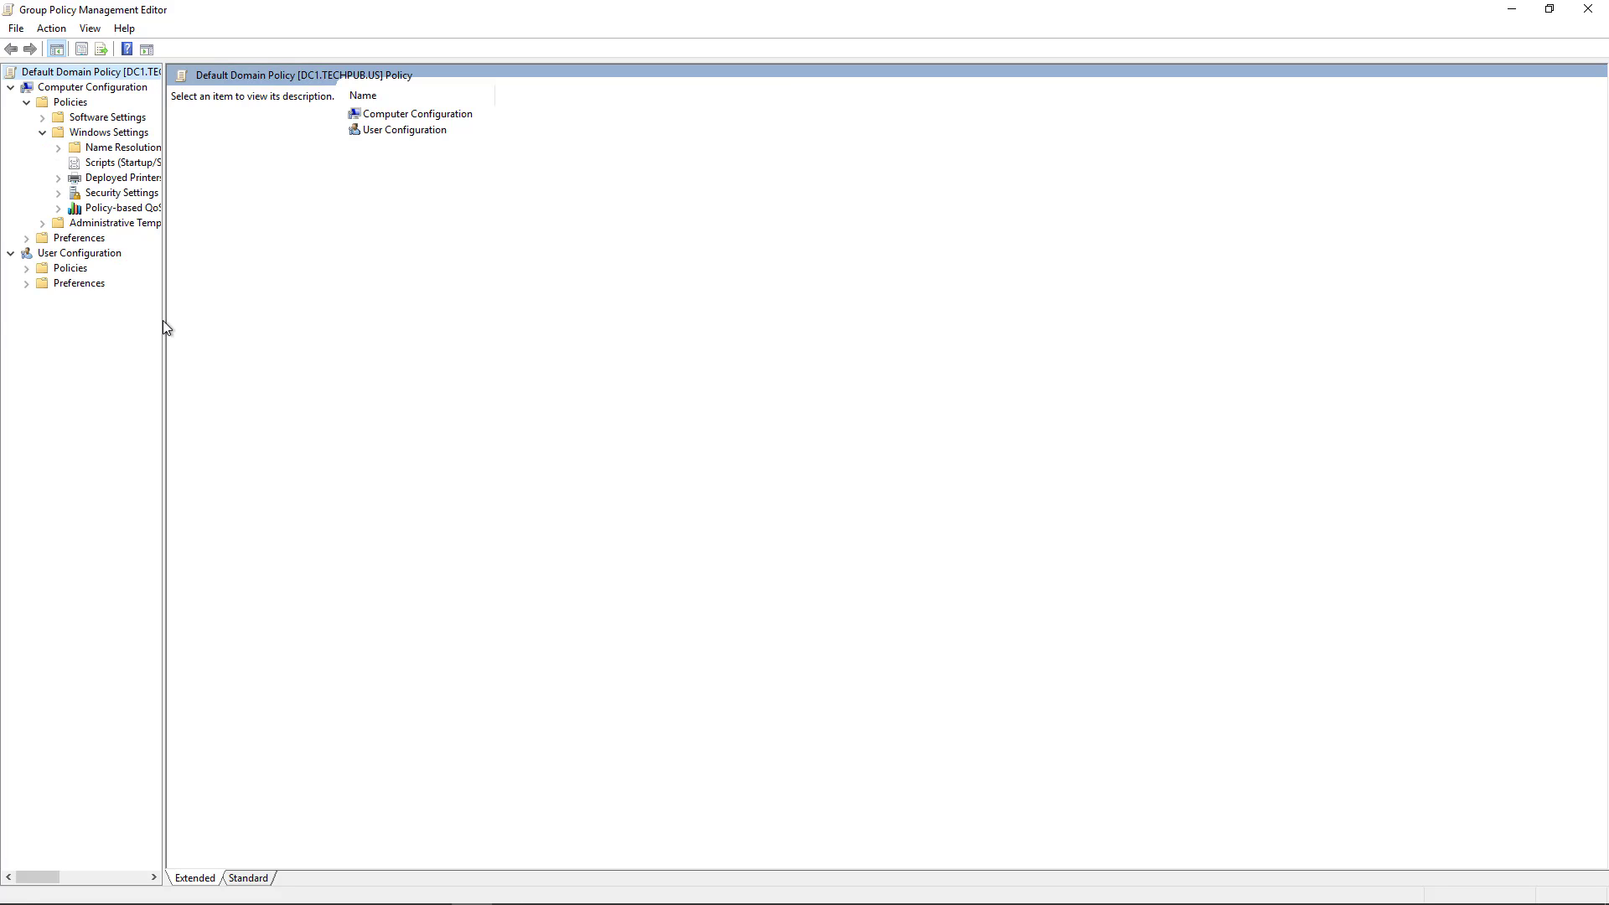
pyautogui.moveTo(162, 320); pyautogui.dragTo(308, 323)
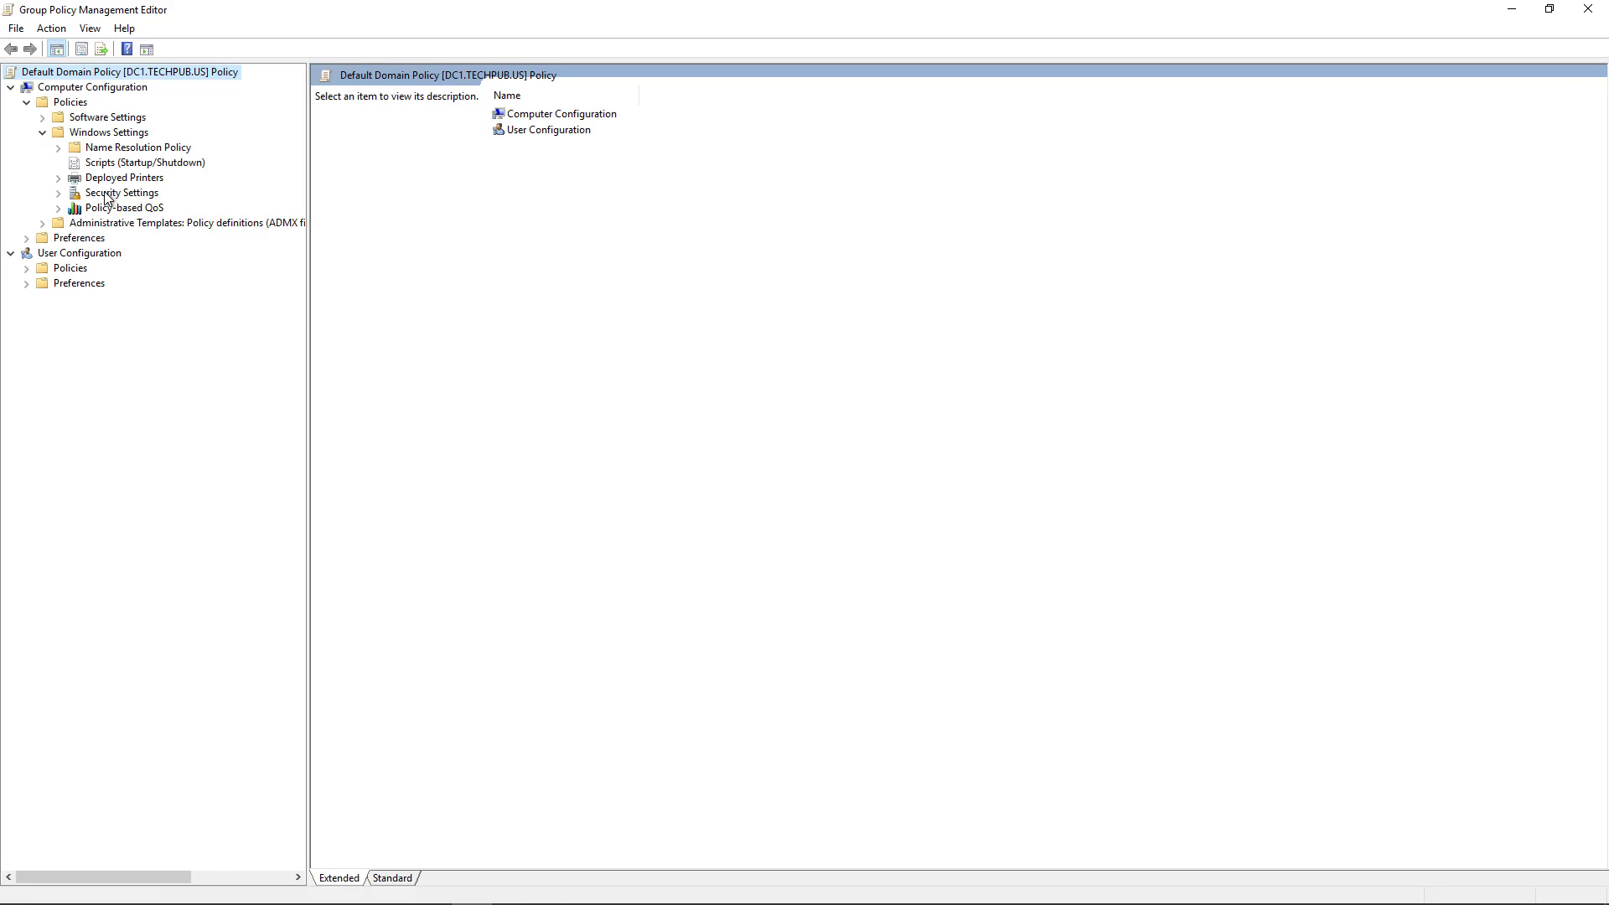
pyautogui.doubleClick(102, 193)
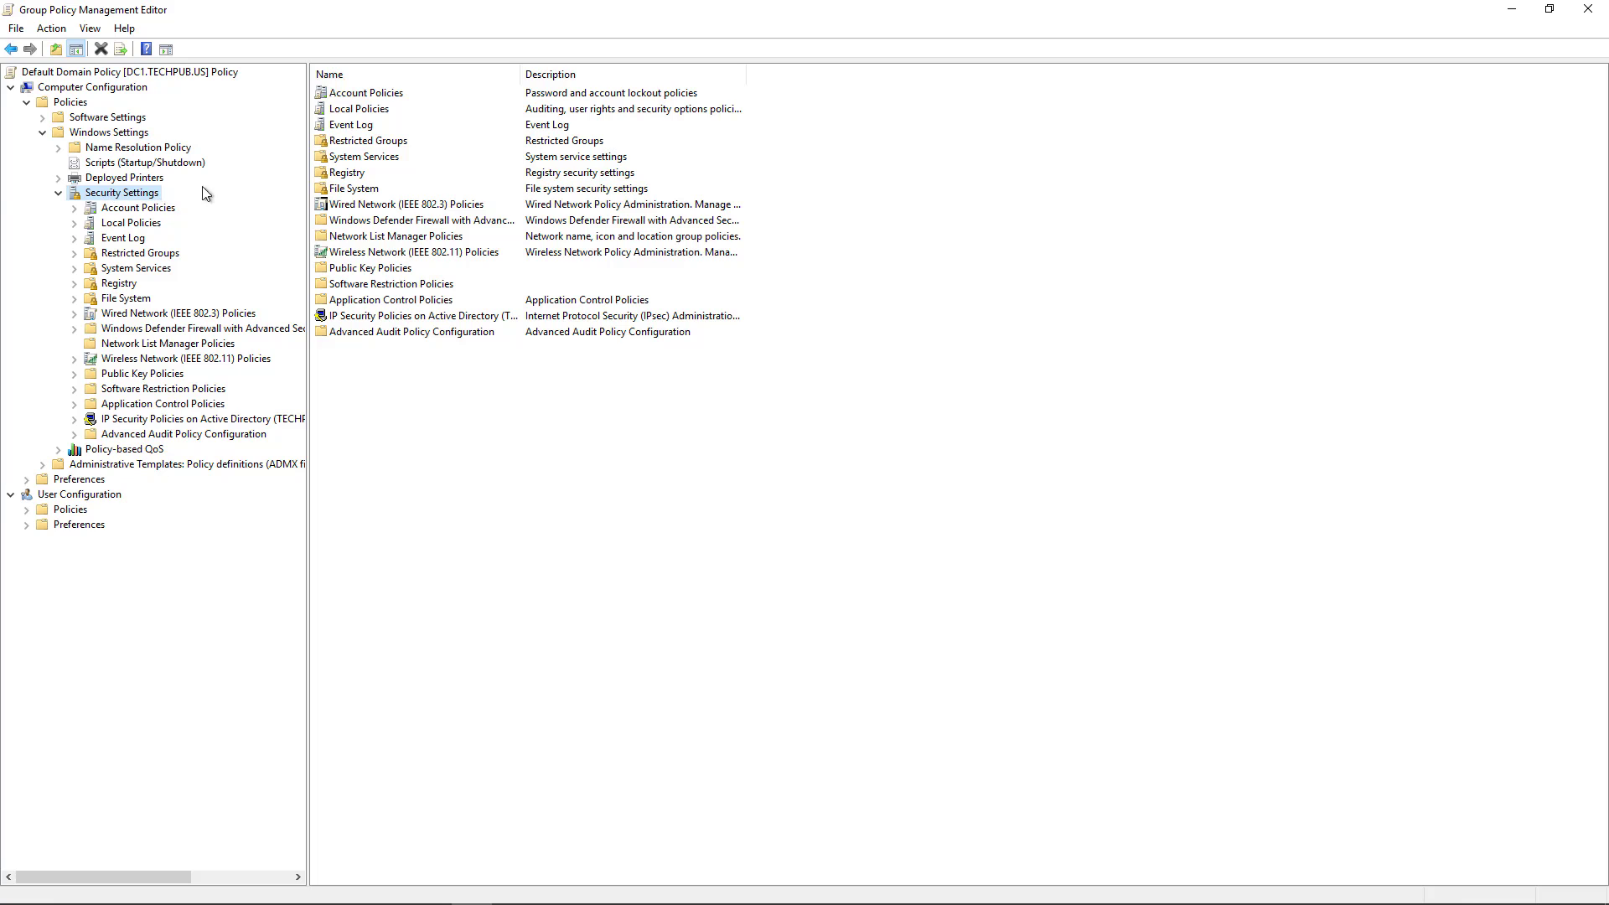
pyautogui.doubleClick(367, 93)
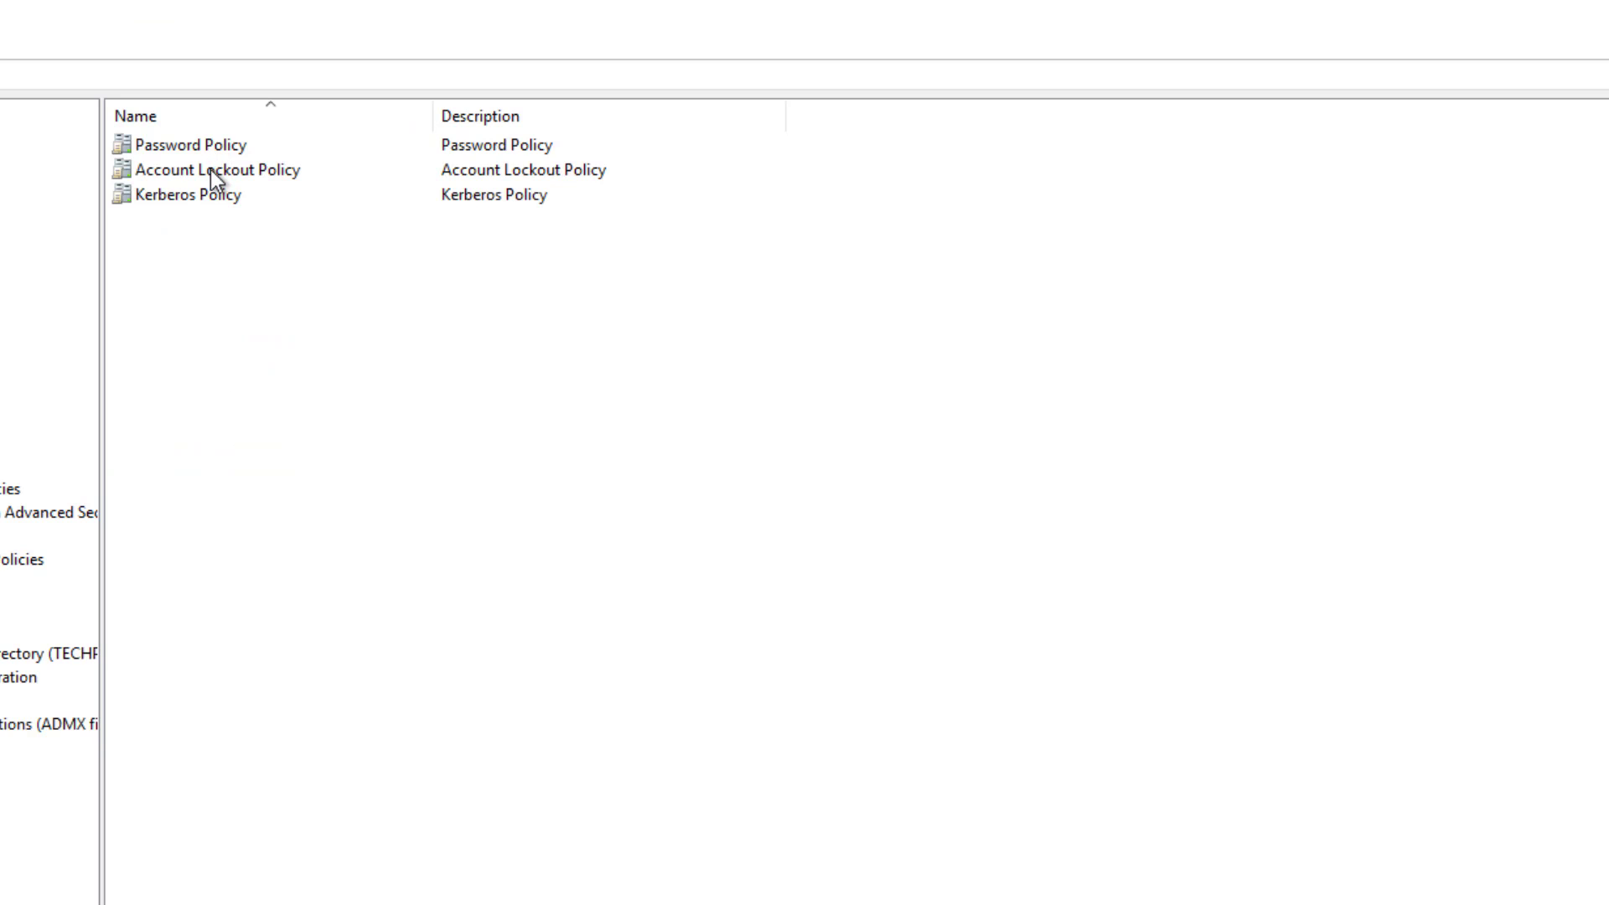
# Set Account lockout threshold to 3 attempts, accepting 30-minute lockout duration and reset counter.
pyautogui.doubleClick(209, 169)
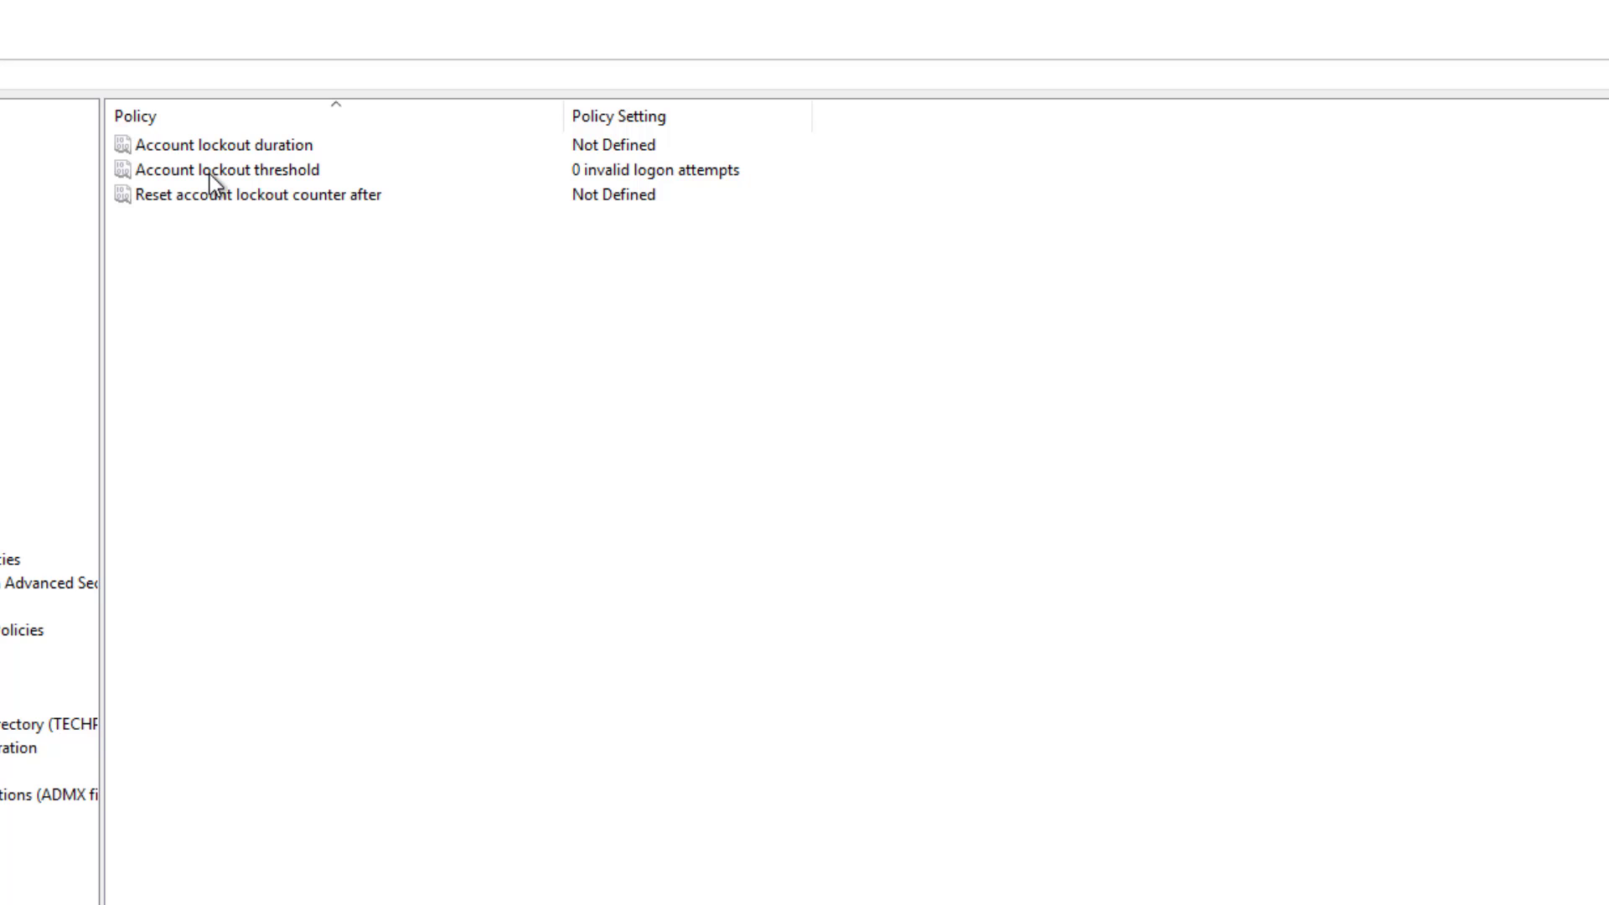
pyautogui.doubleClick(209, 174)
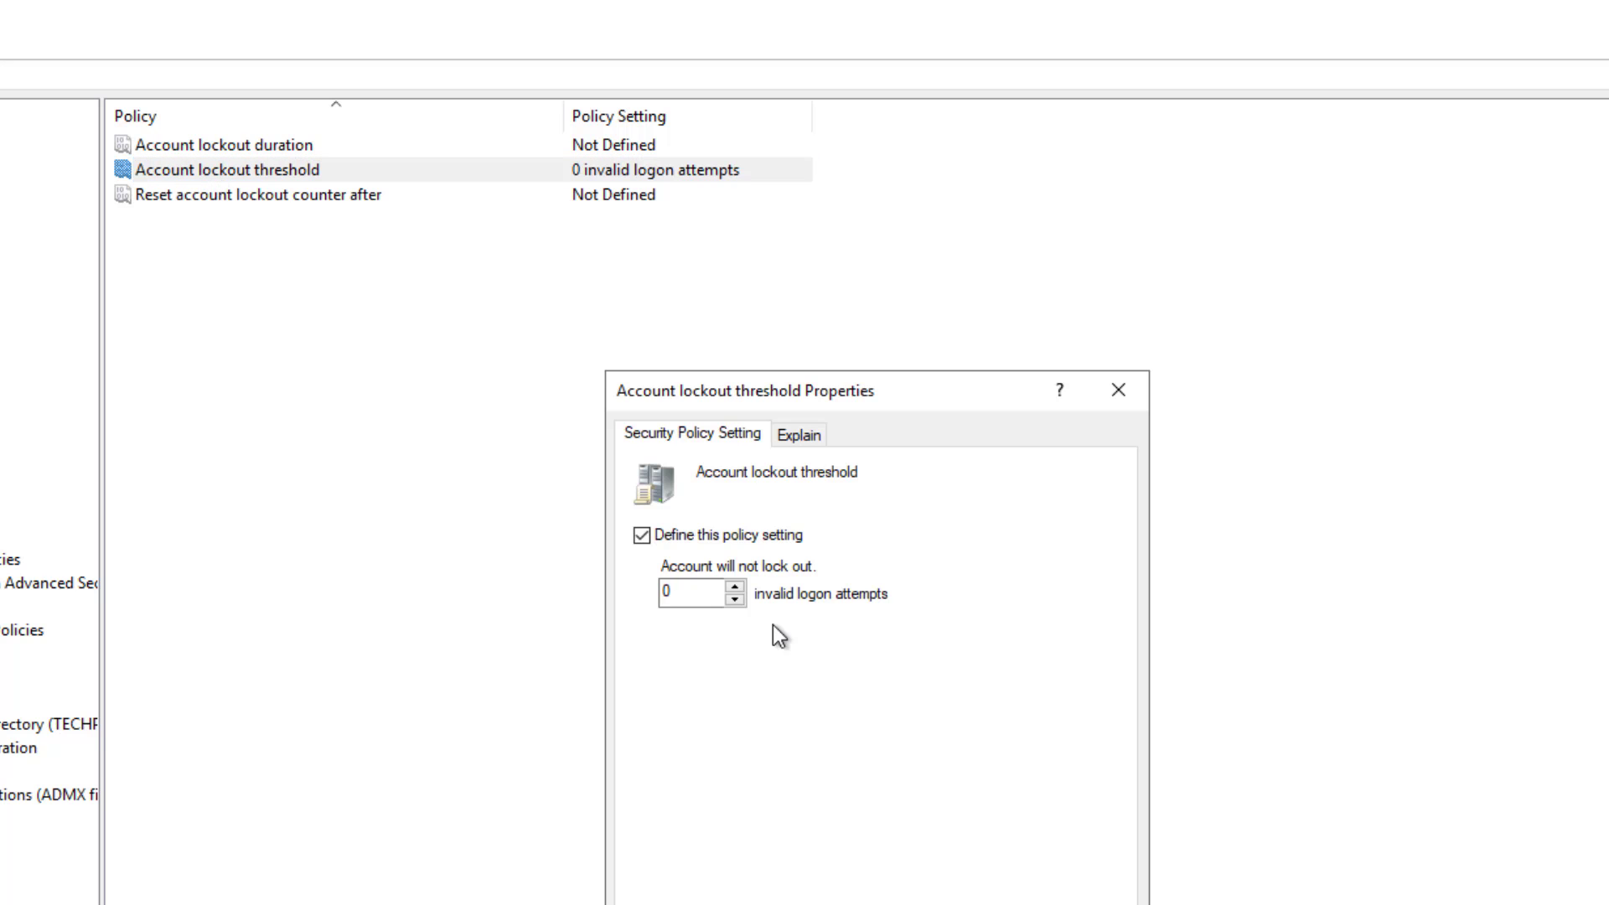
pyautogui.moveTo(817, 391); pyautogui.dragTo(478, 239)
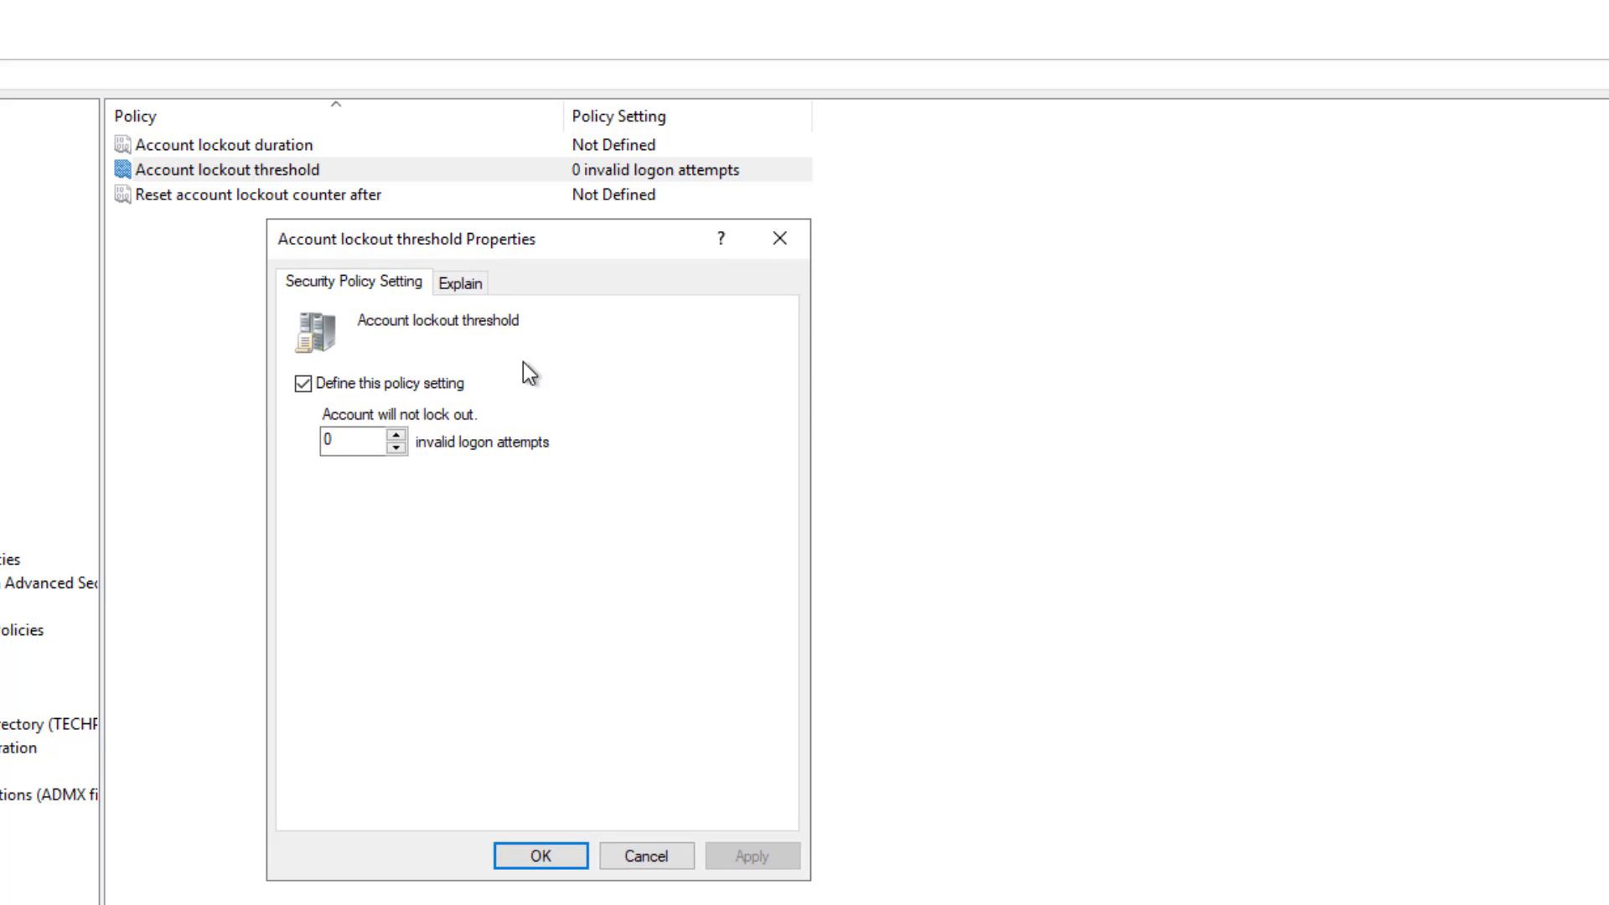
pyautogui.tripleClick(399, 436)
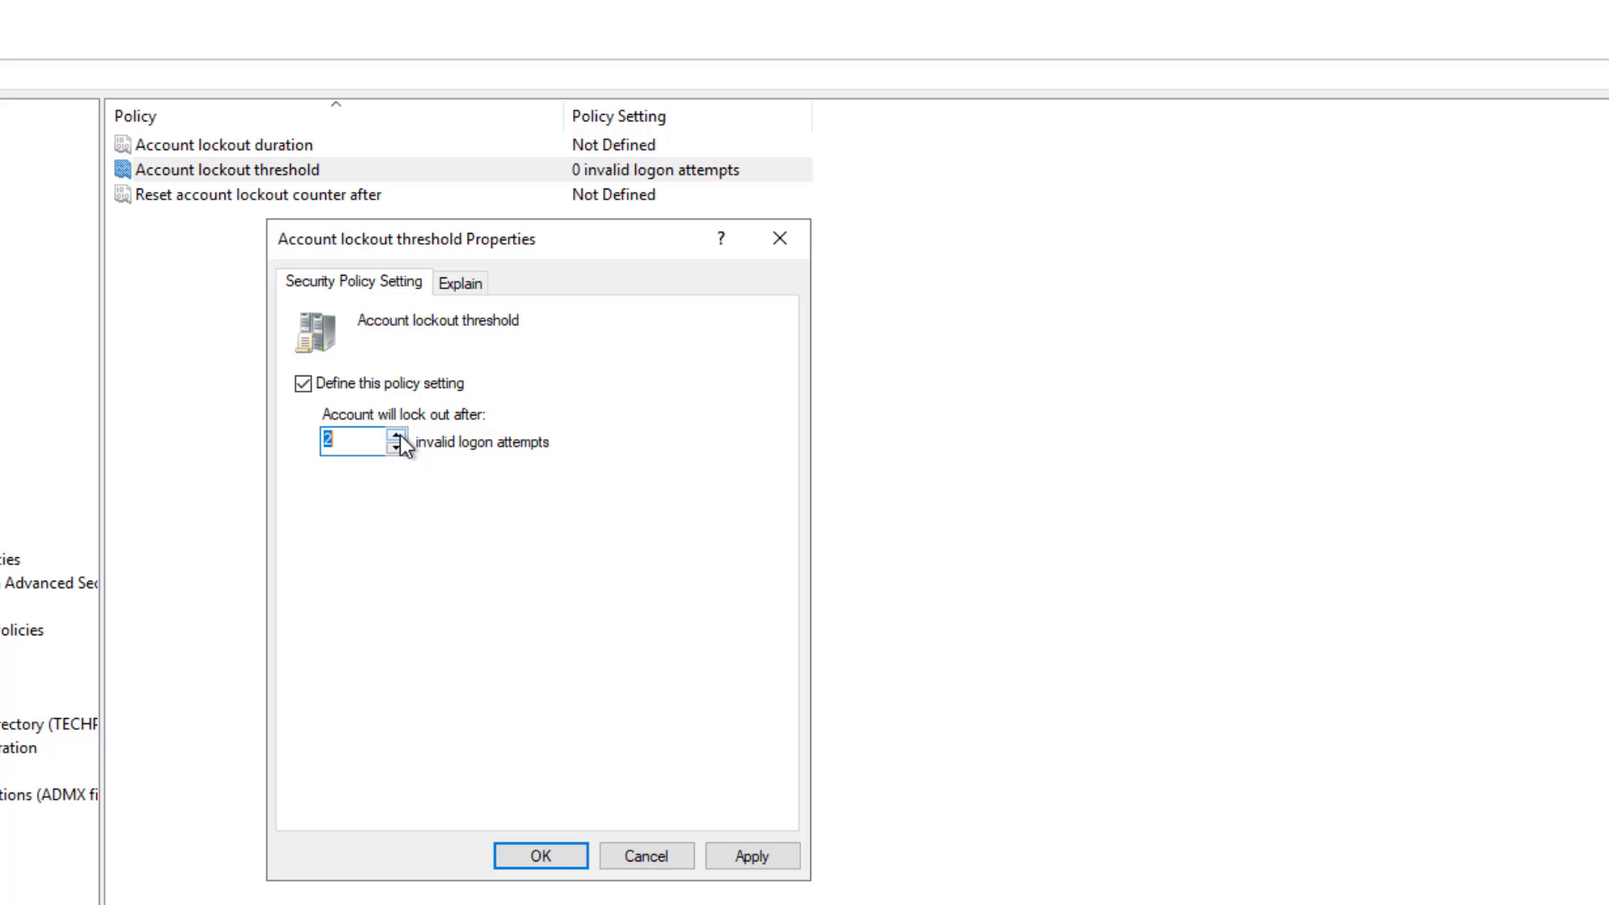
pyautogui.click(761, 861)
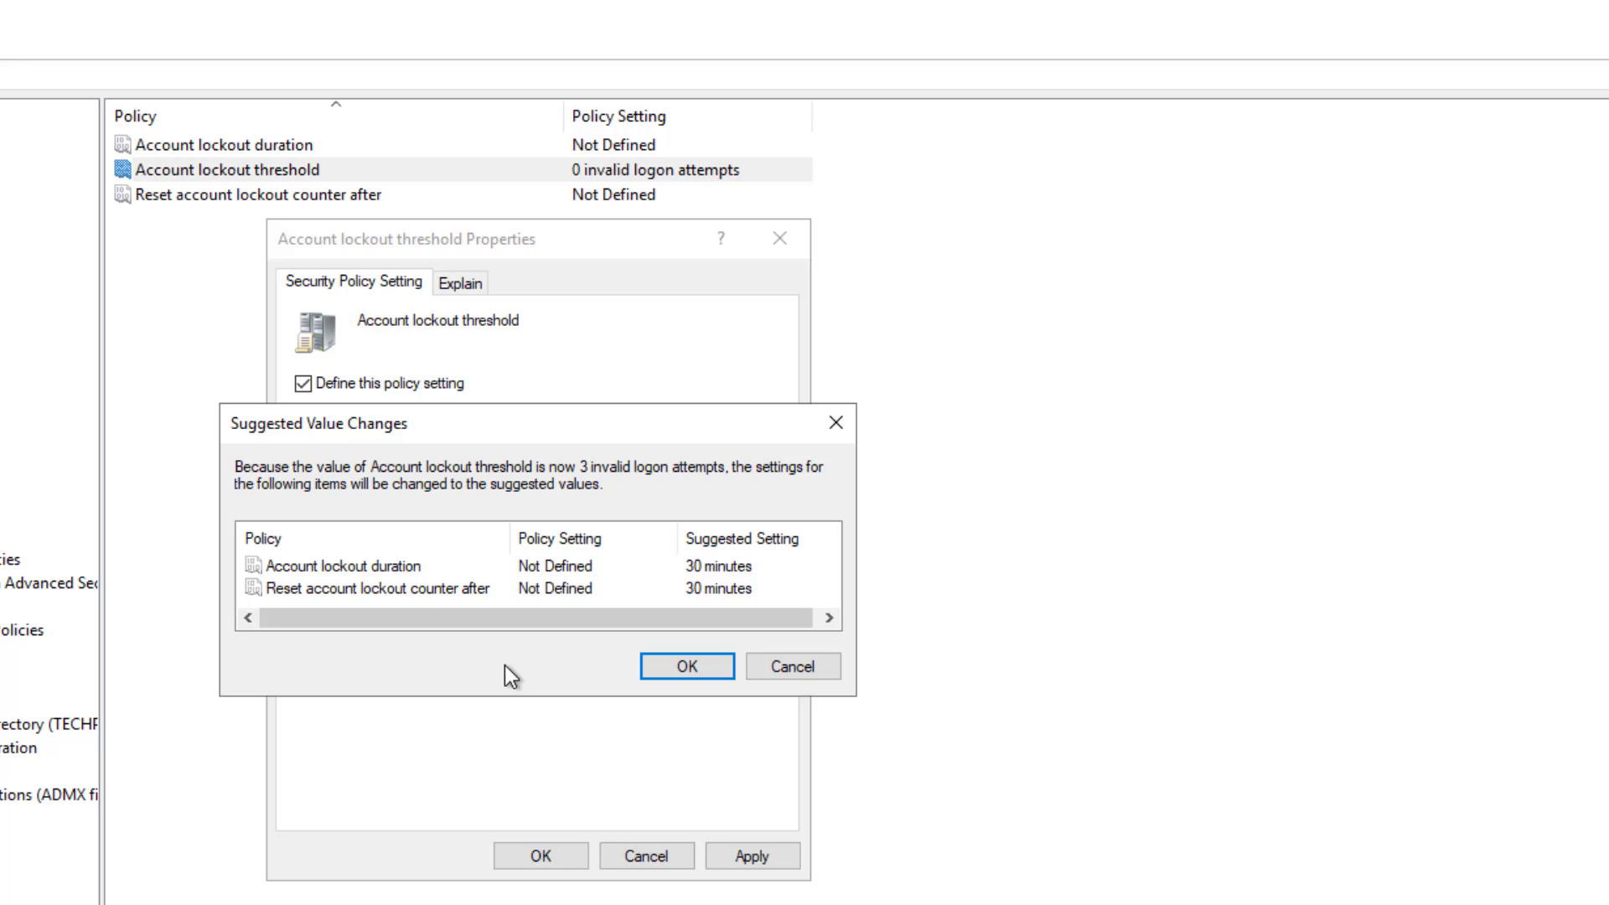
pyautogui.click(654, 662)
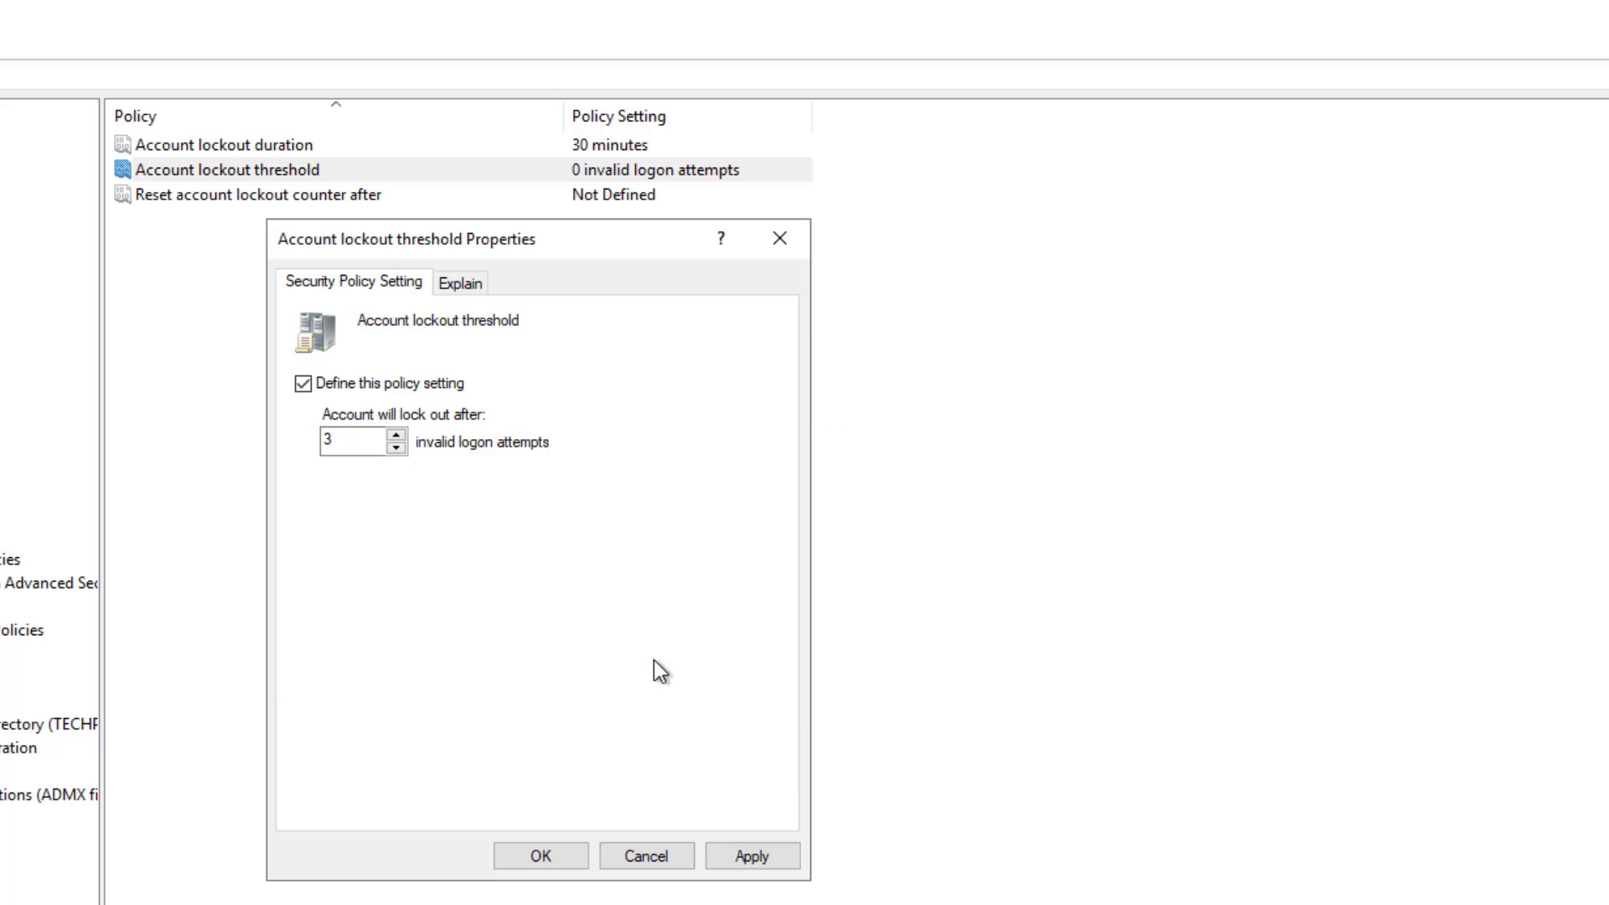
pyautogui.click(542, 858)
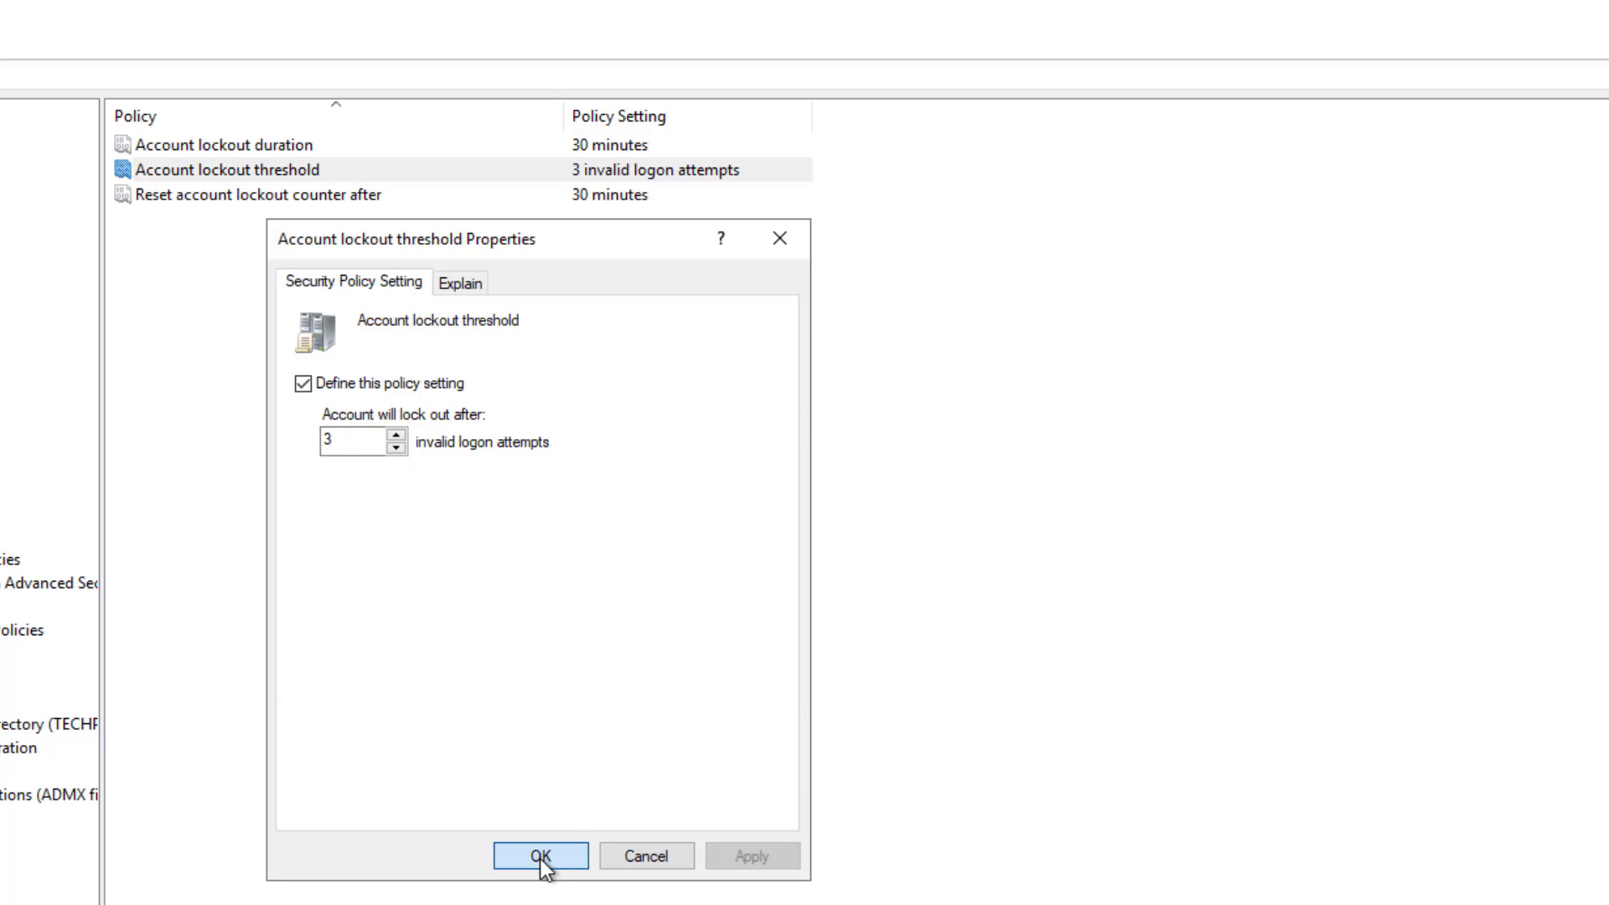
pyautogui.click(289, 151)
pyautogui.click(300, 195)
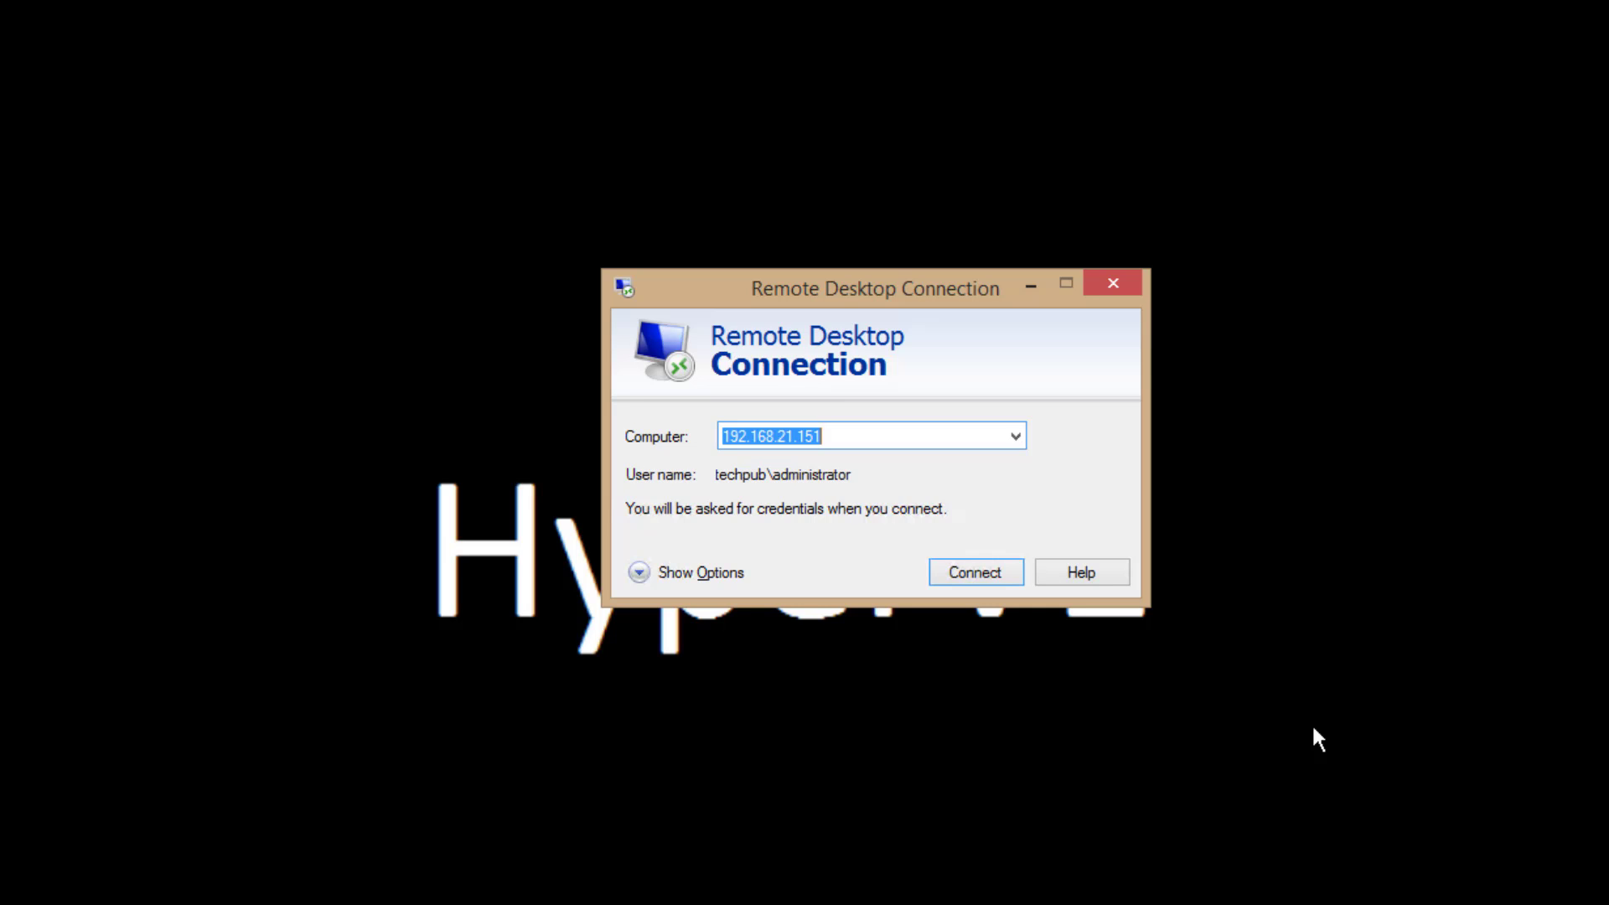
# Connect via Remote Desktop using the test domain account with a wrong password.
pyautogui.click(964, 569)
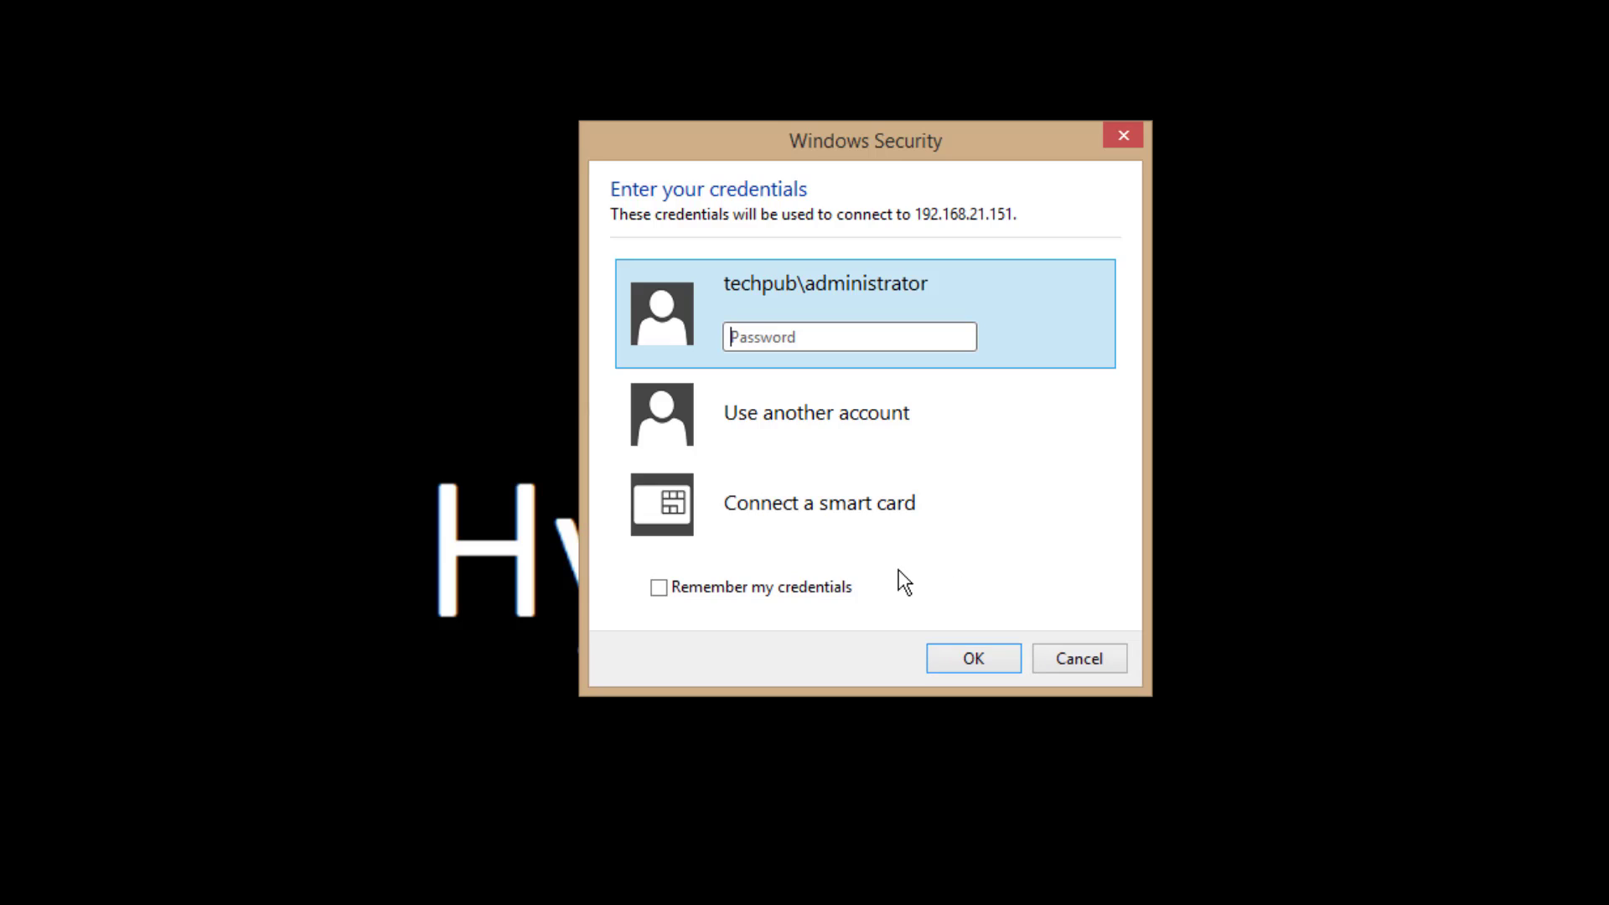
pyautogui.click(817, 414)
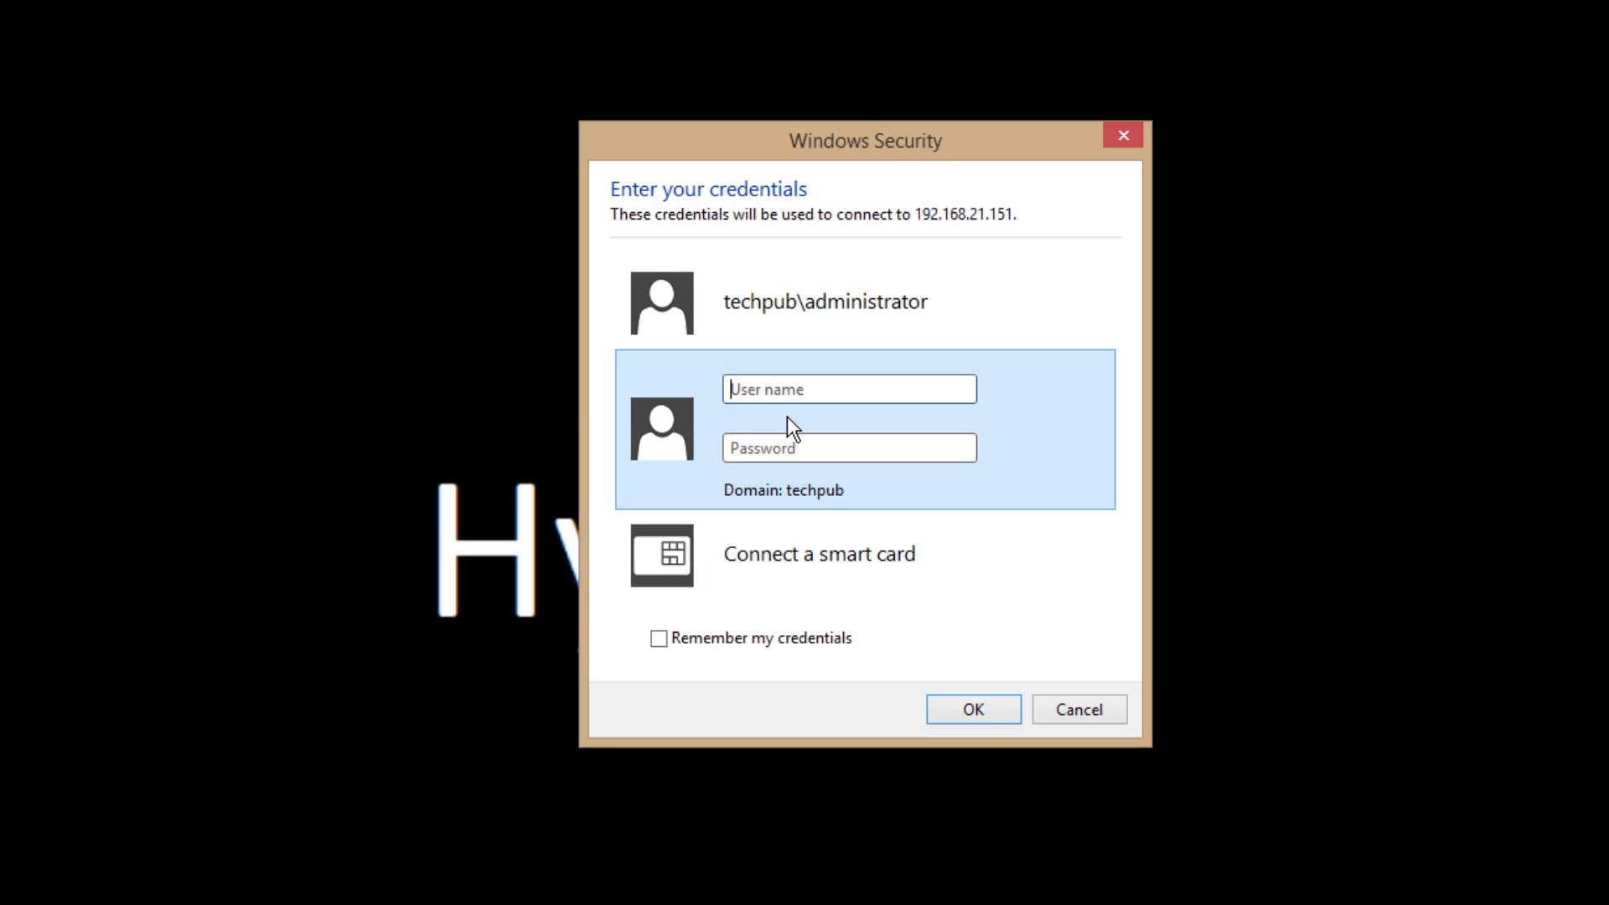
pyautogui.write('techpub\\admin1')
pyautogui.press('Tab')
pyautogui.write('******')
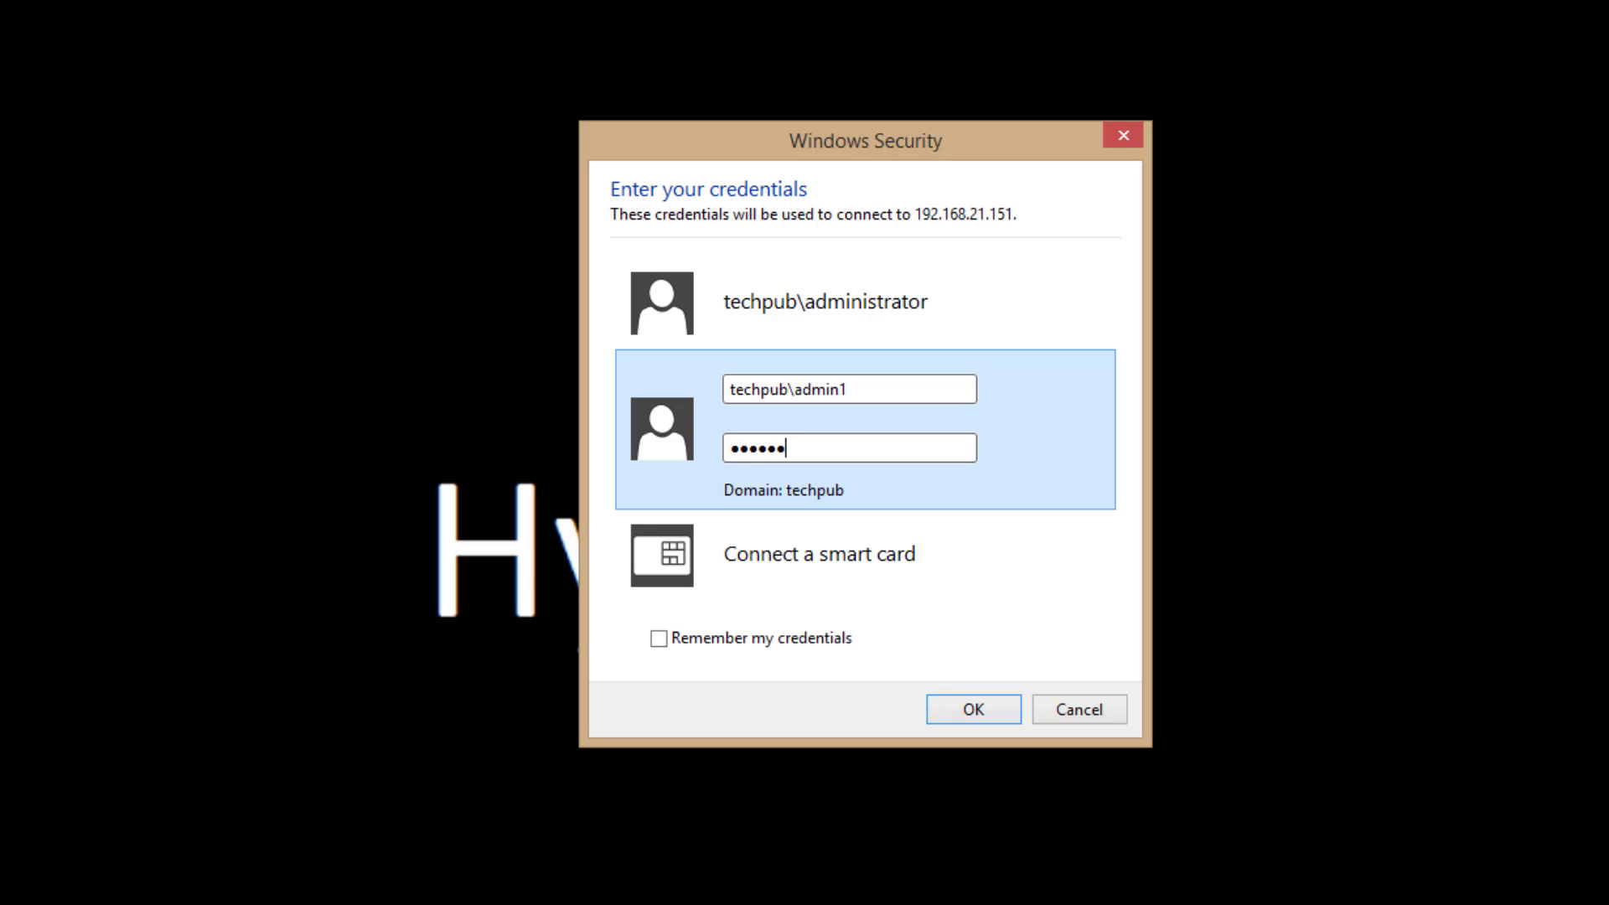
pyautogui.click(956, 703)
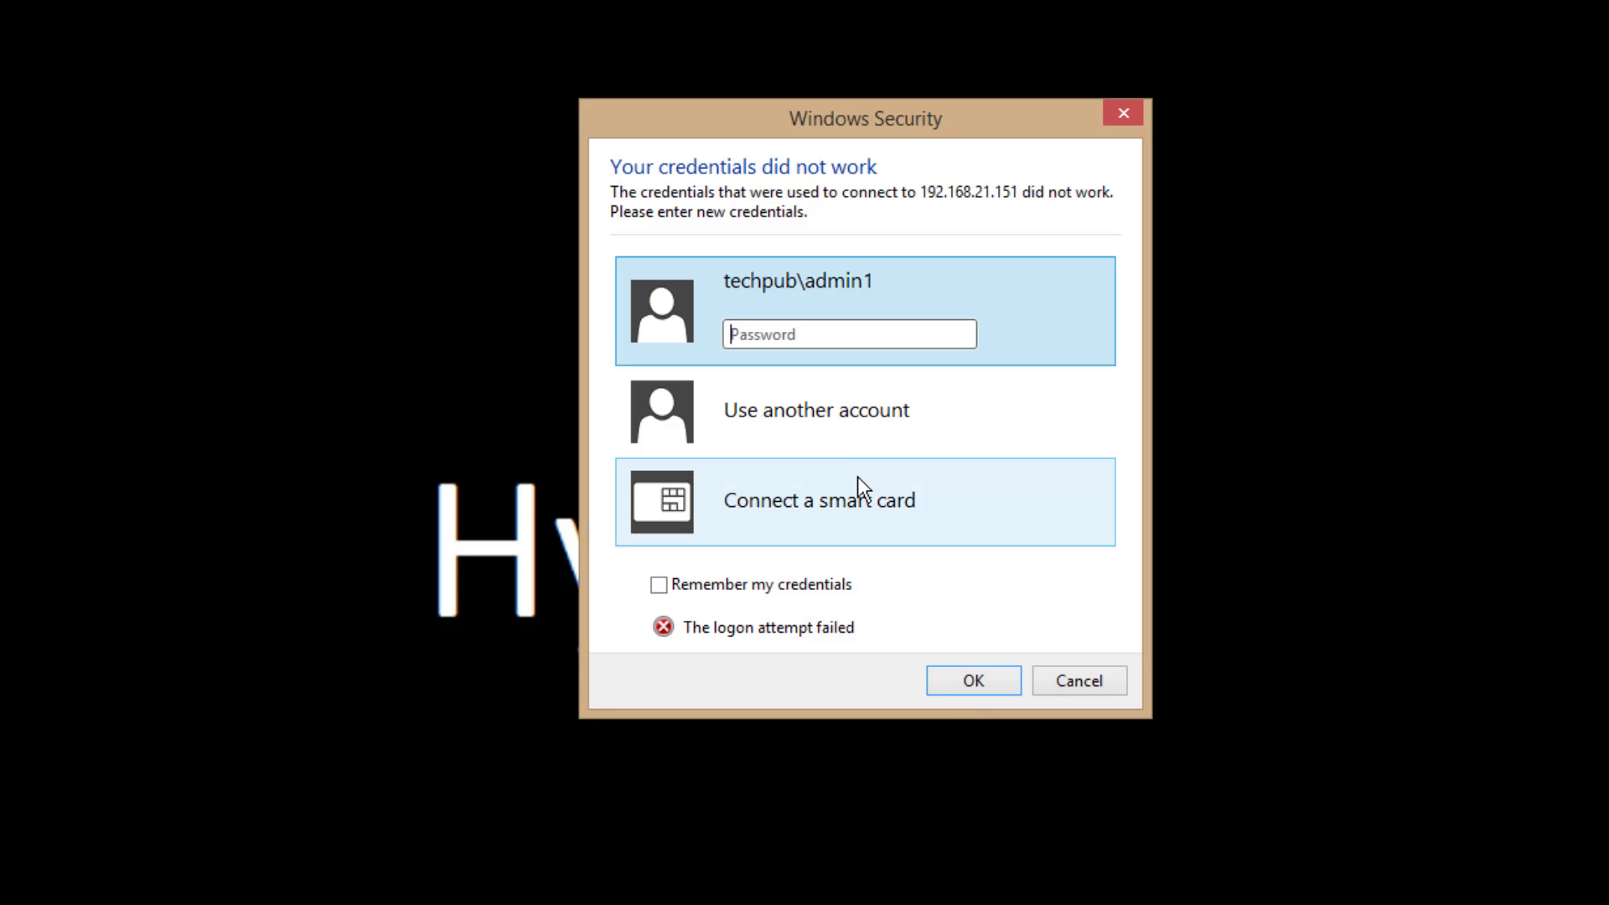
# Submit further wrong passwords for the test account to trigger the lockout.
pyautogui.write('*********')
pyautogui.click(958, 689)
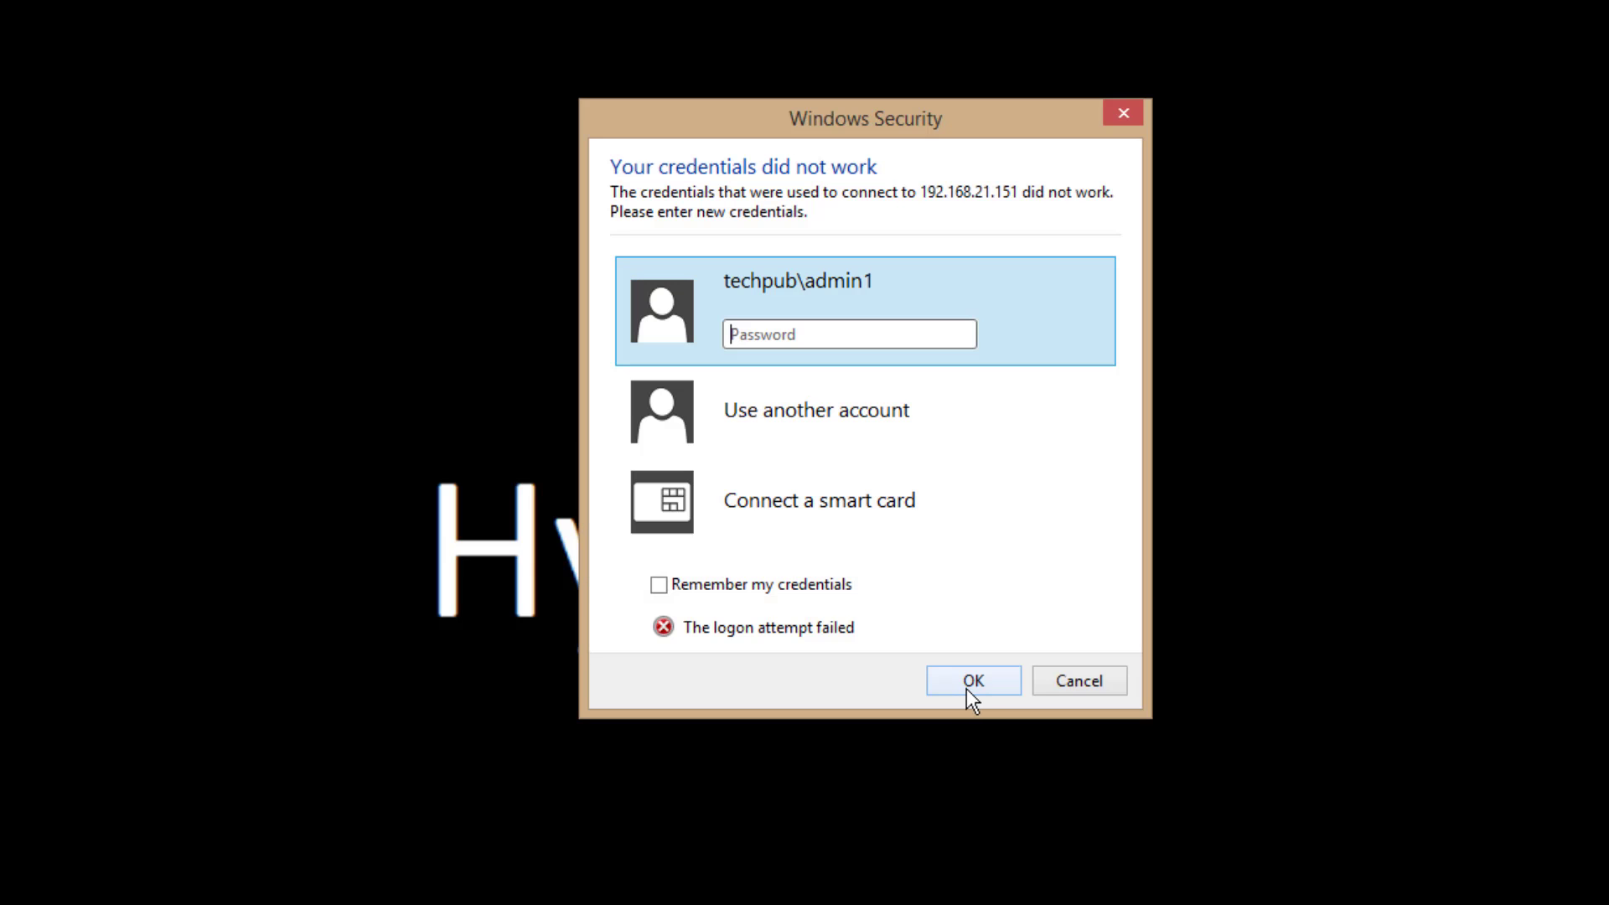
pyautogui.write('*********')
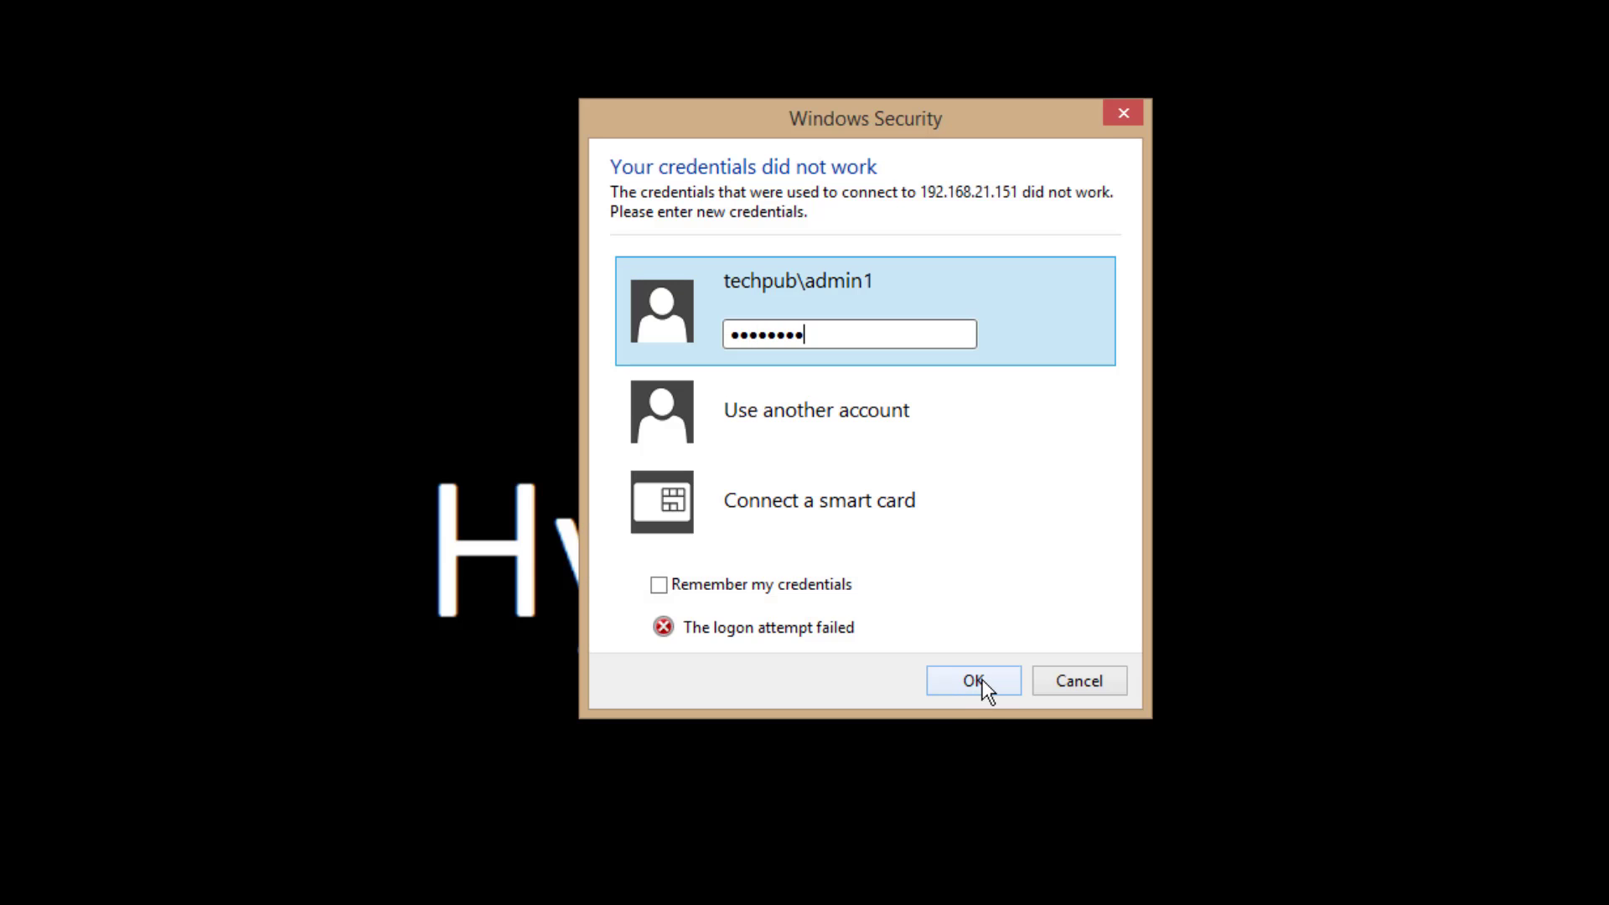
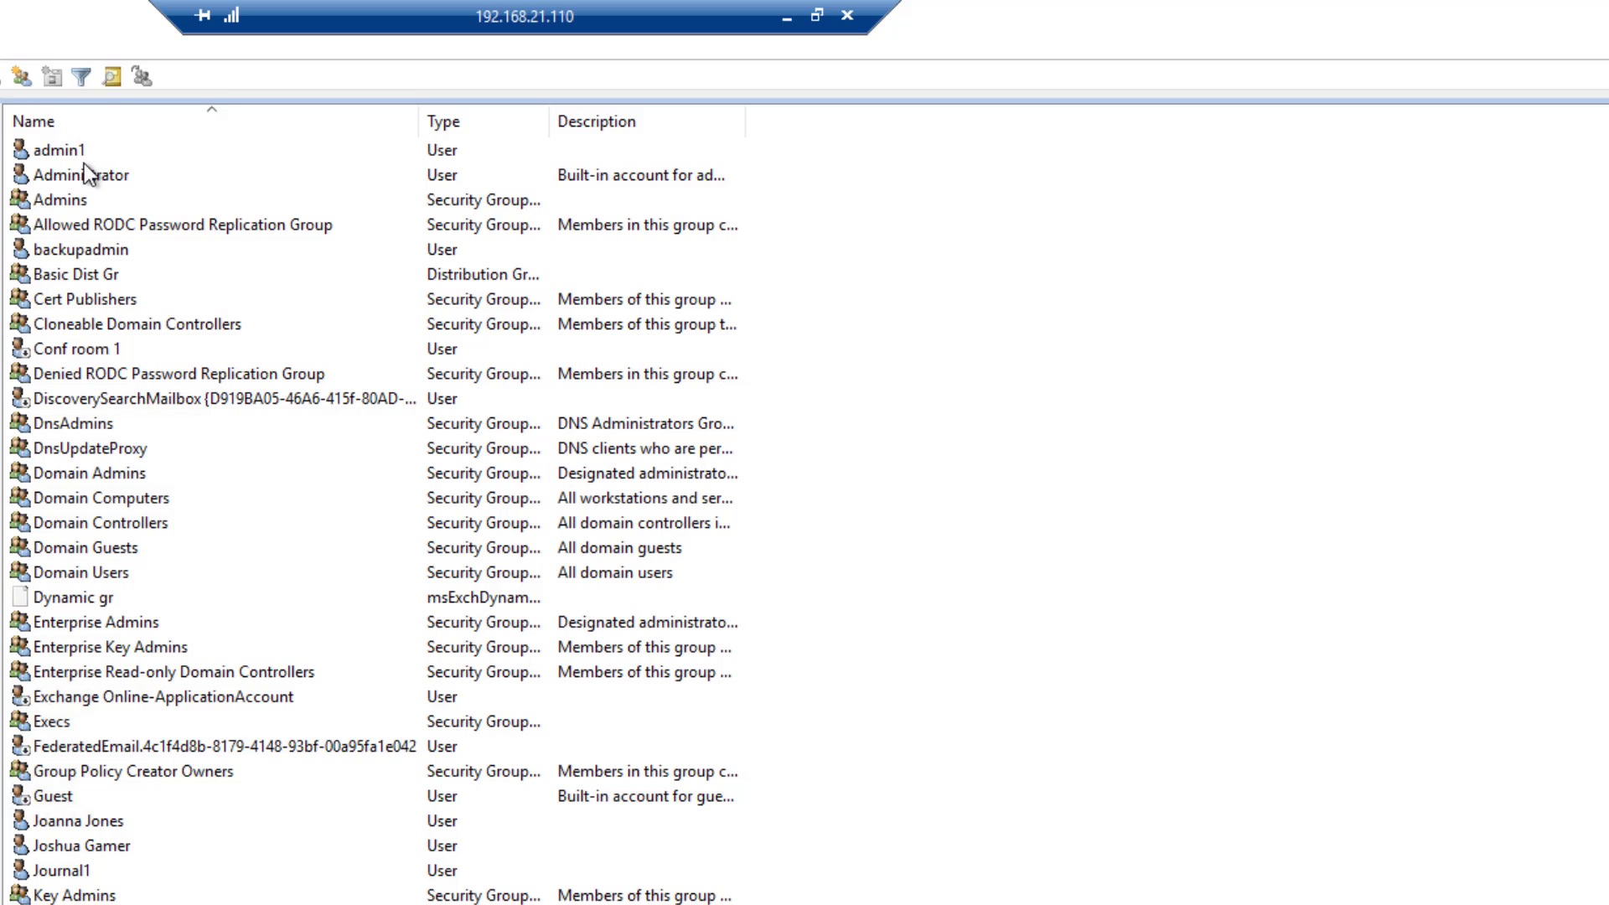
# Select the admin1 user account in the domain's user list.
pyautogui.click(85, 150)
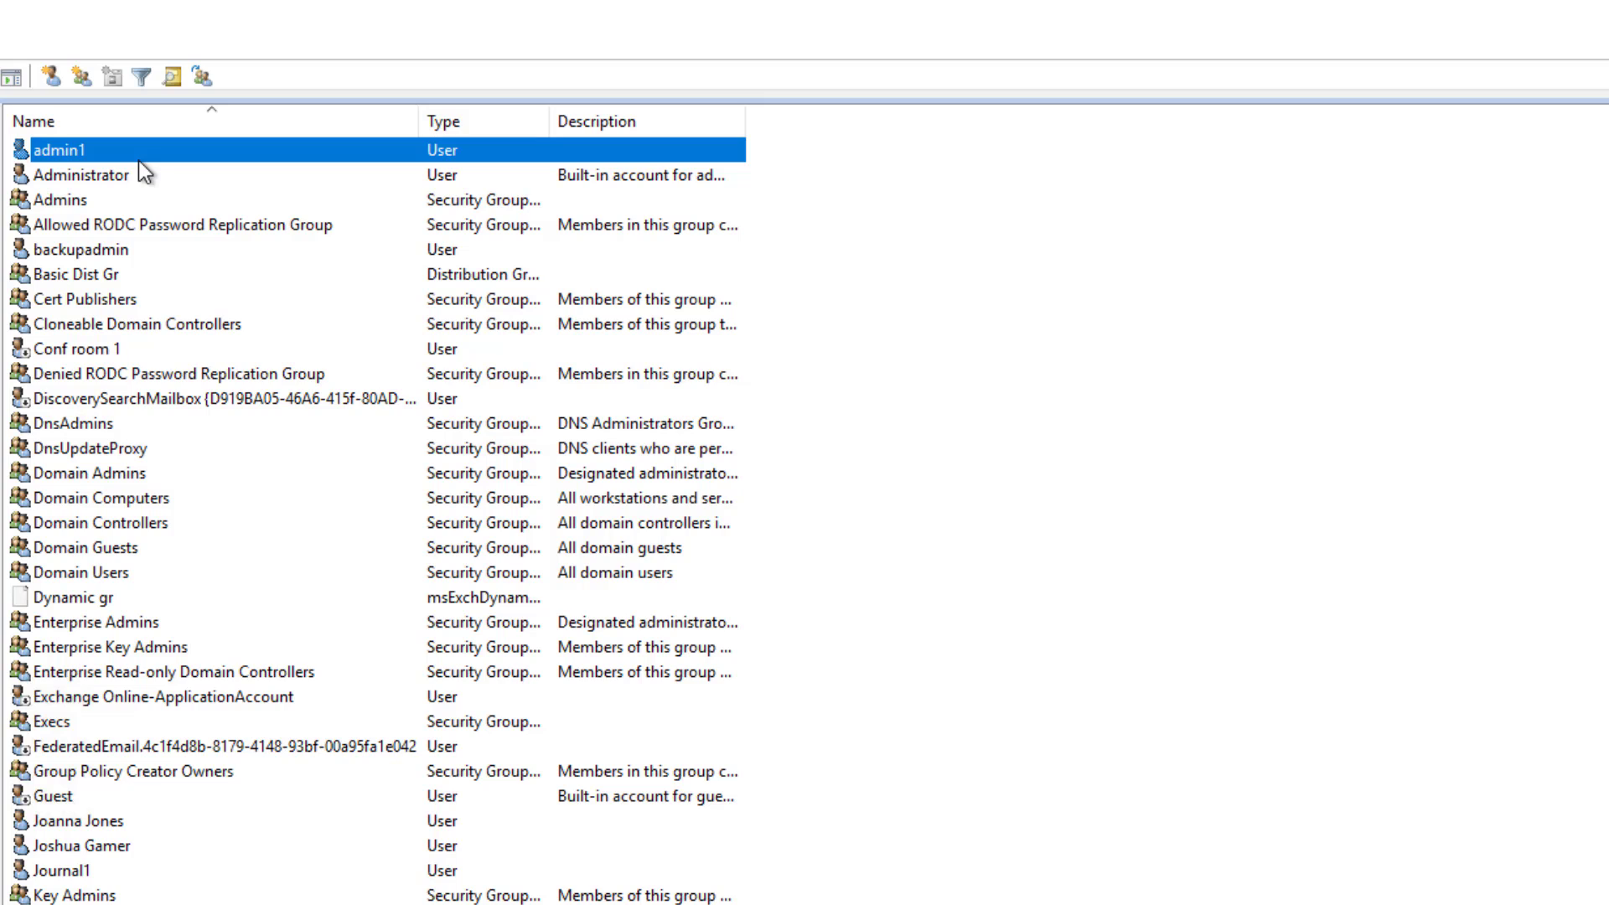
# In admin1's Properties, tick Unlock account on the Account tab, apply, and close.
pyautogui.doubleClick(253, 155)
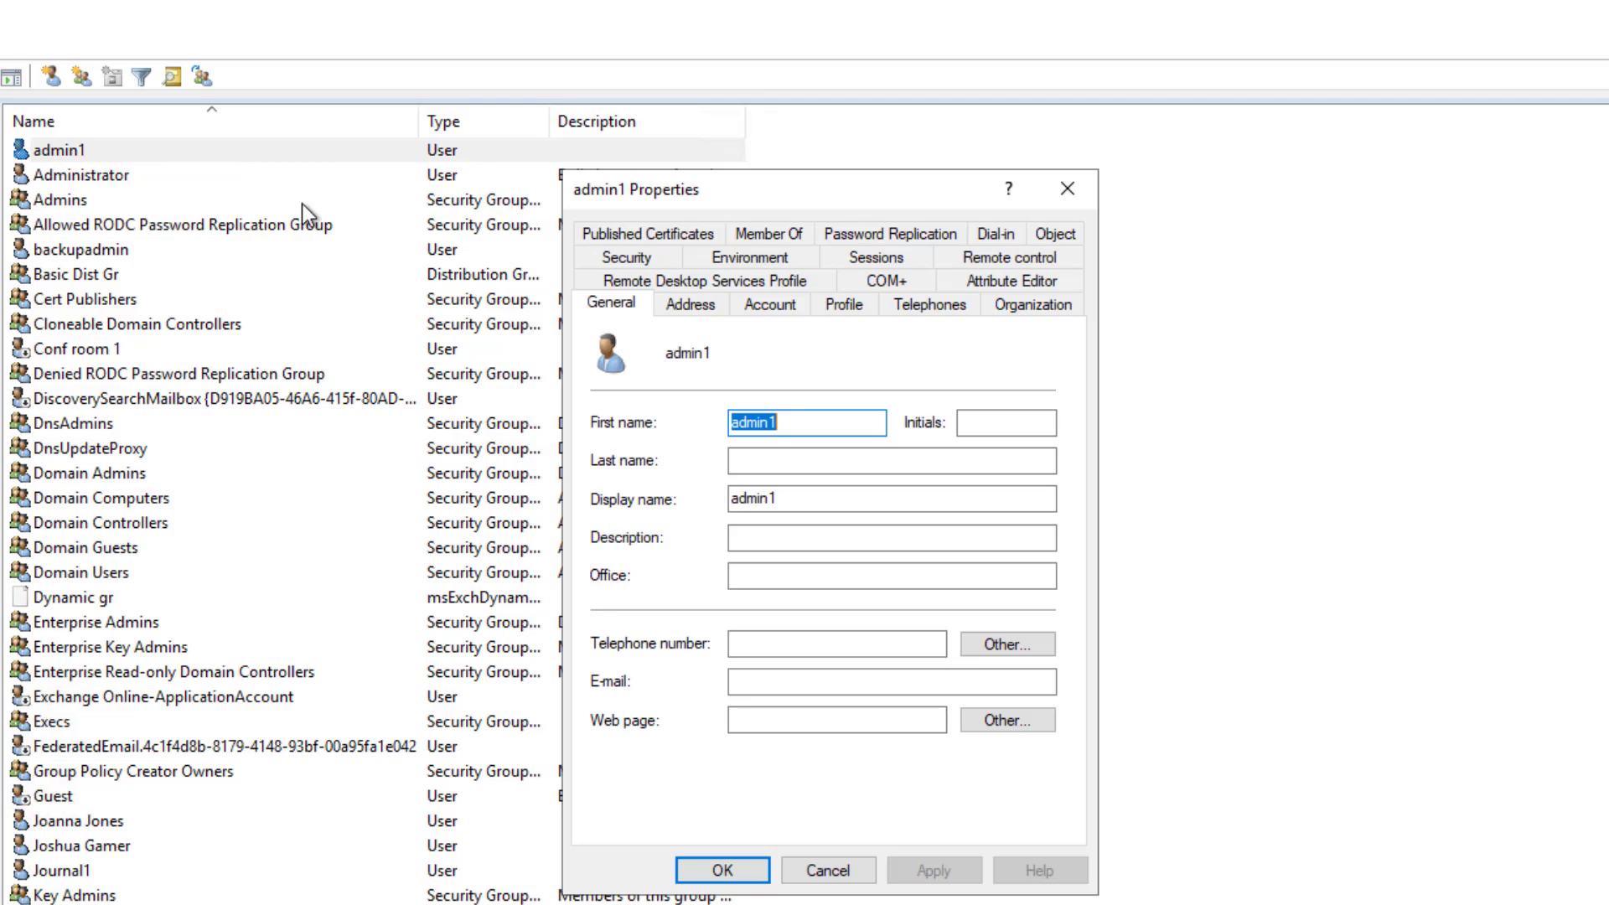
pyautogui.click(789, 312)
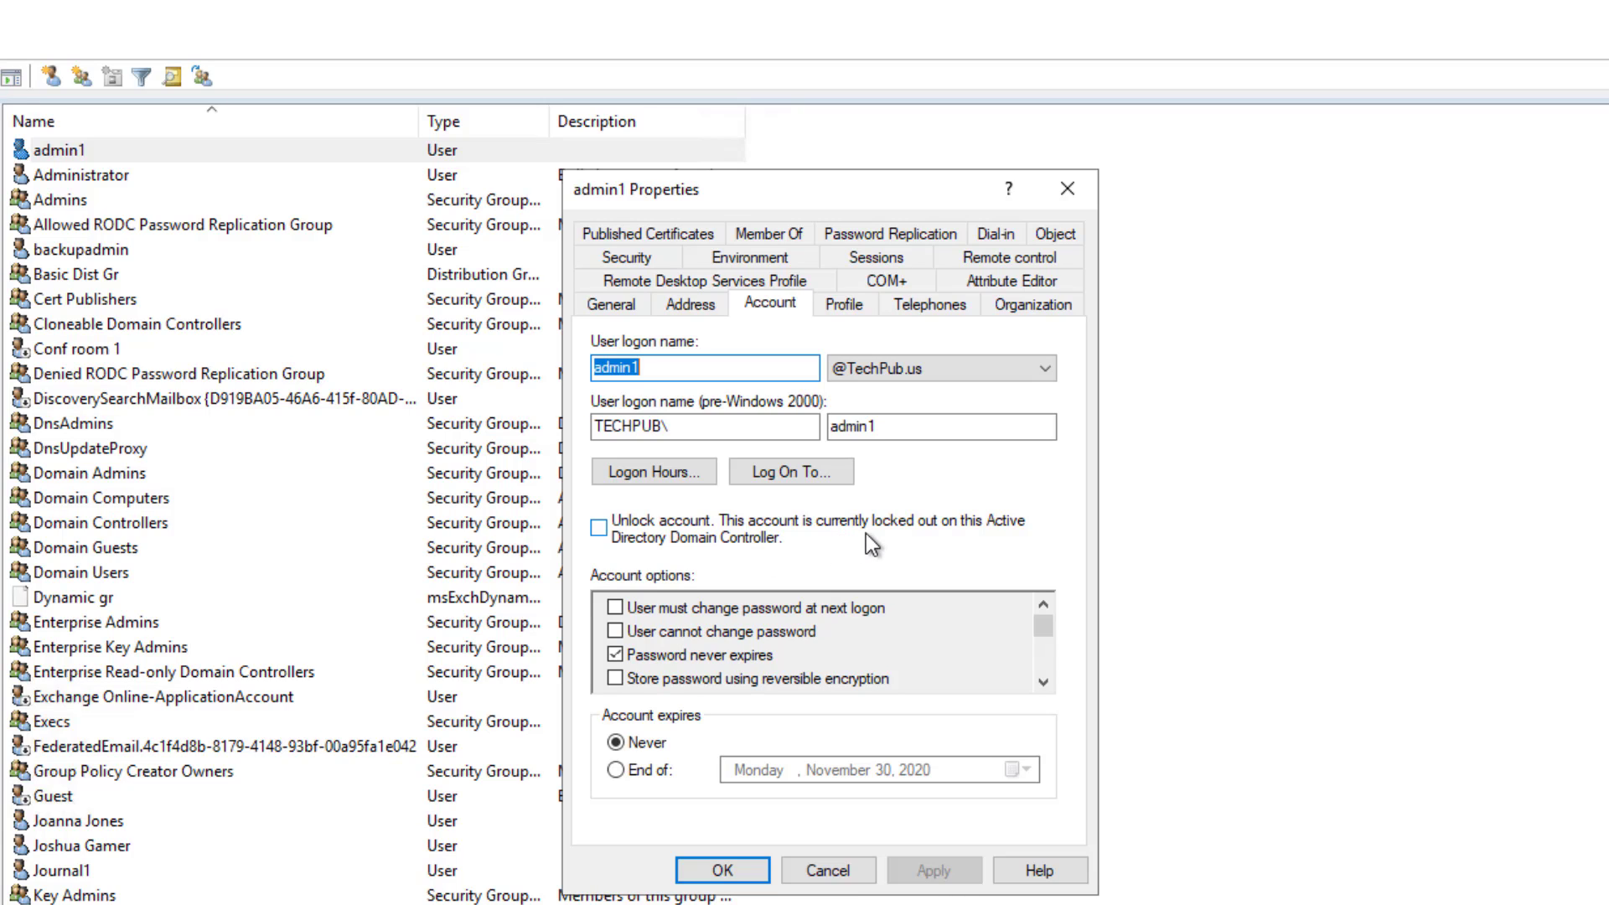
pyautogui.click(598, 534)
pyautogui.click(921, 877)
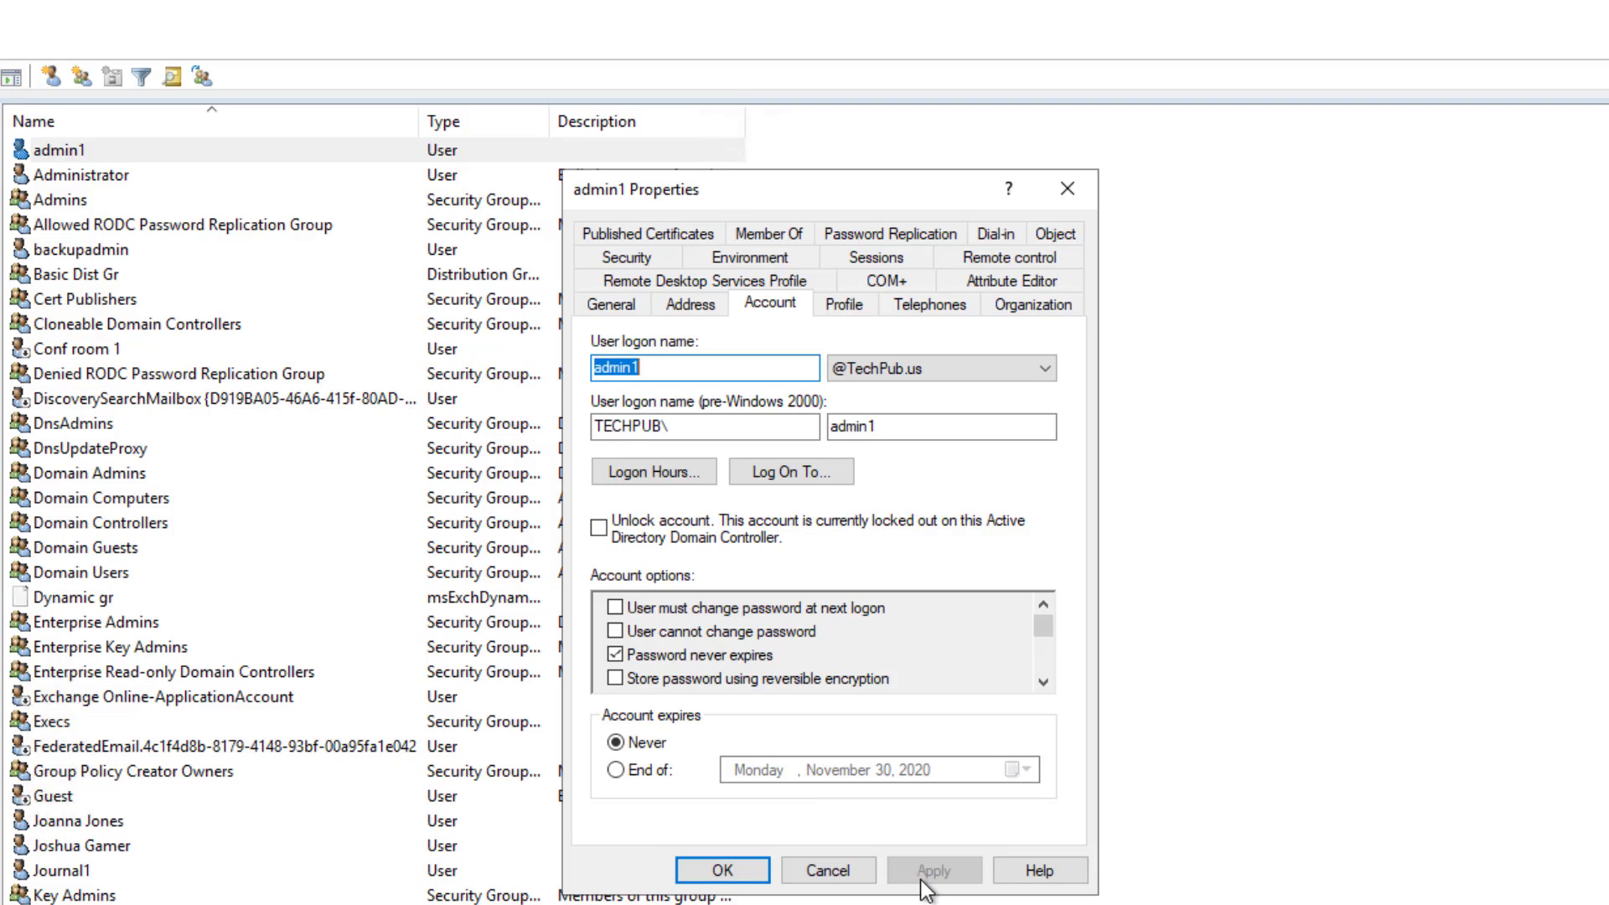
pyautogui.click(725, 884)
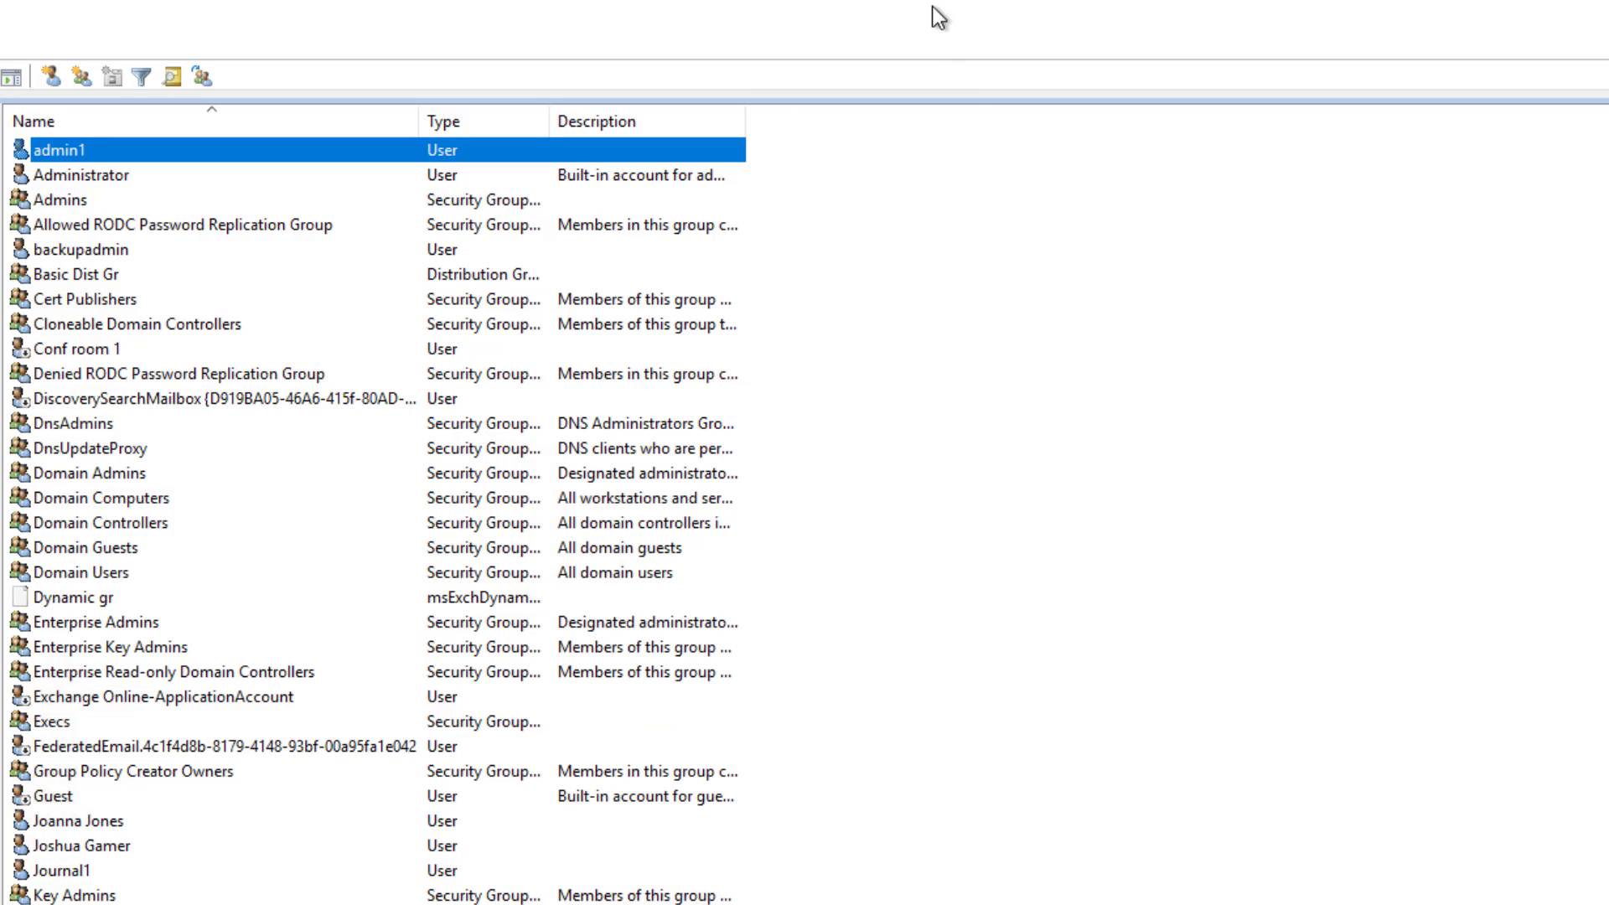
# Dismiss the lockout error and reconnect to 192.168.21.151 as techpub\admin1.
pyautogui.moveTo(940, 9)
pyautogui.click(777, 19)
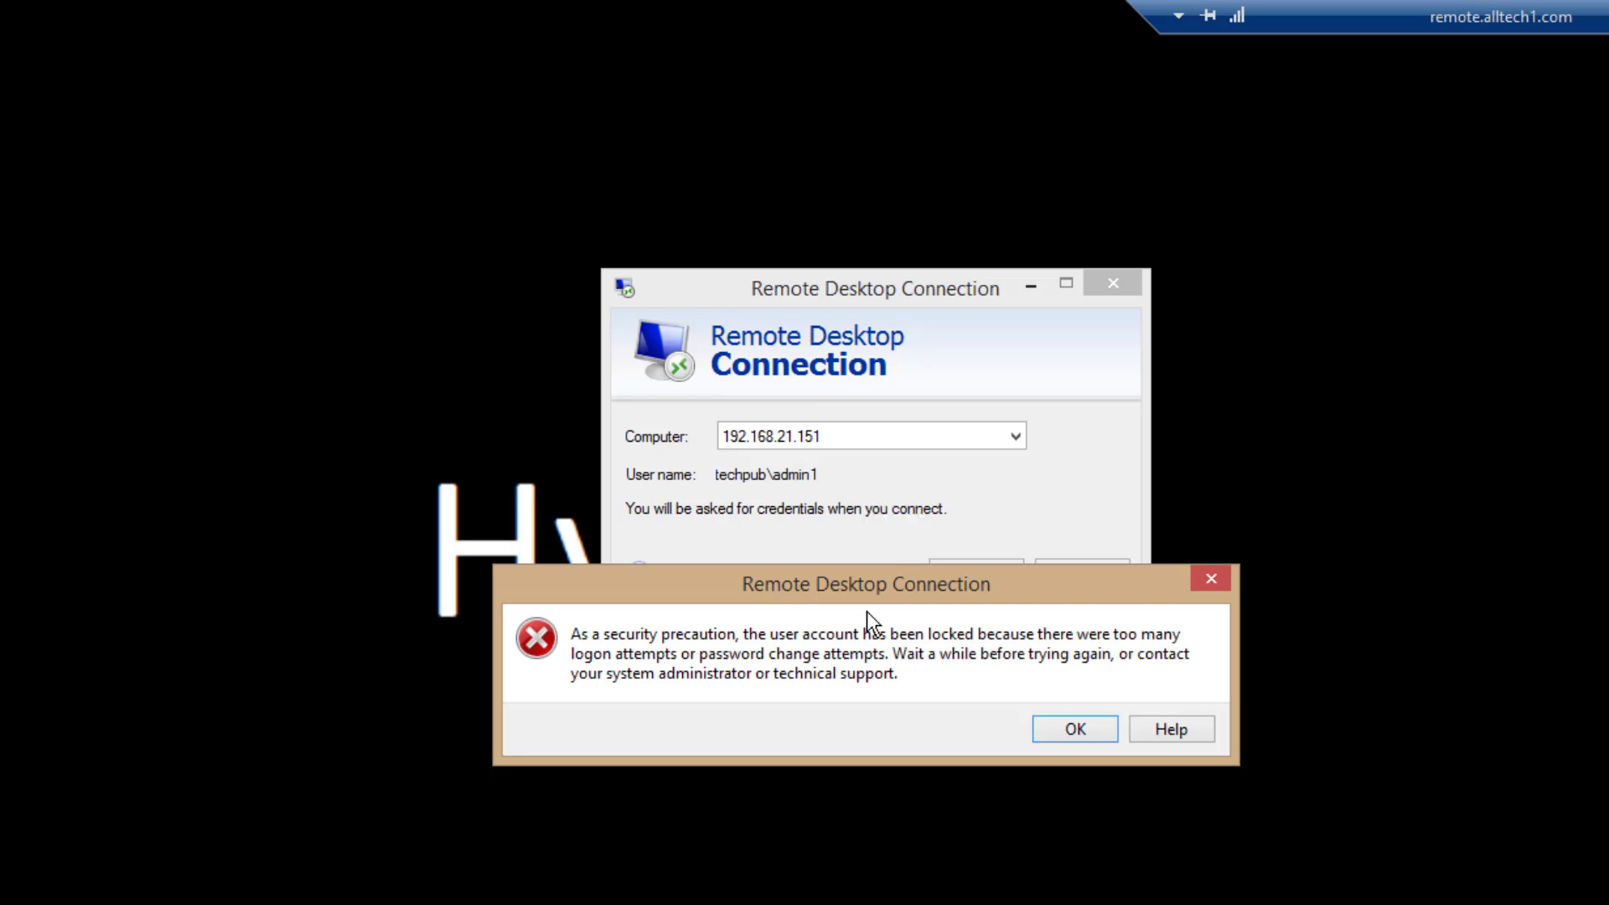
pyautogui.click(1075, 728)
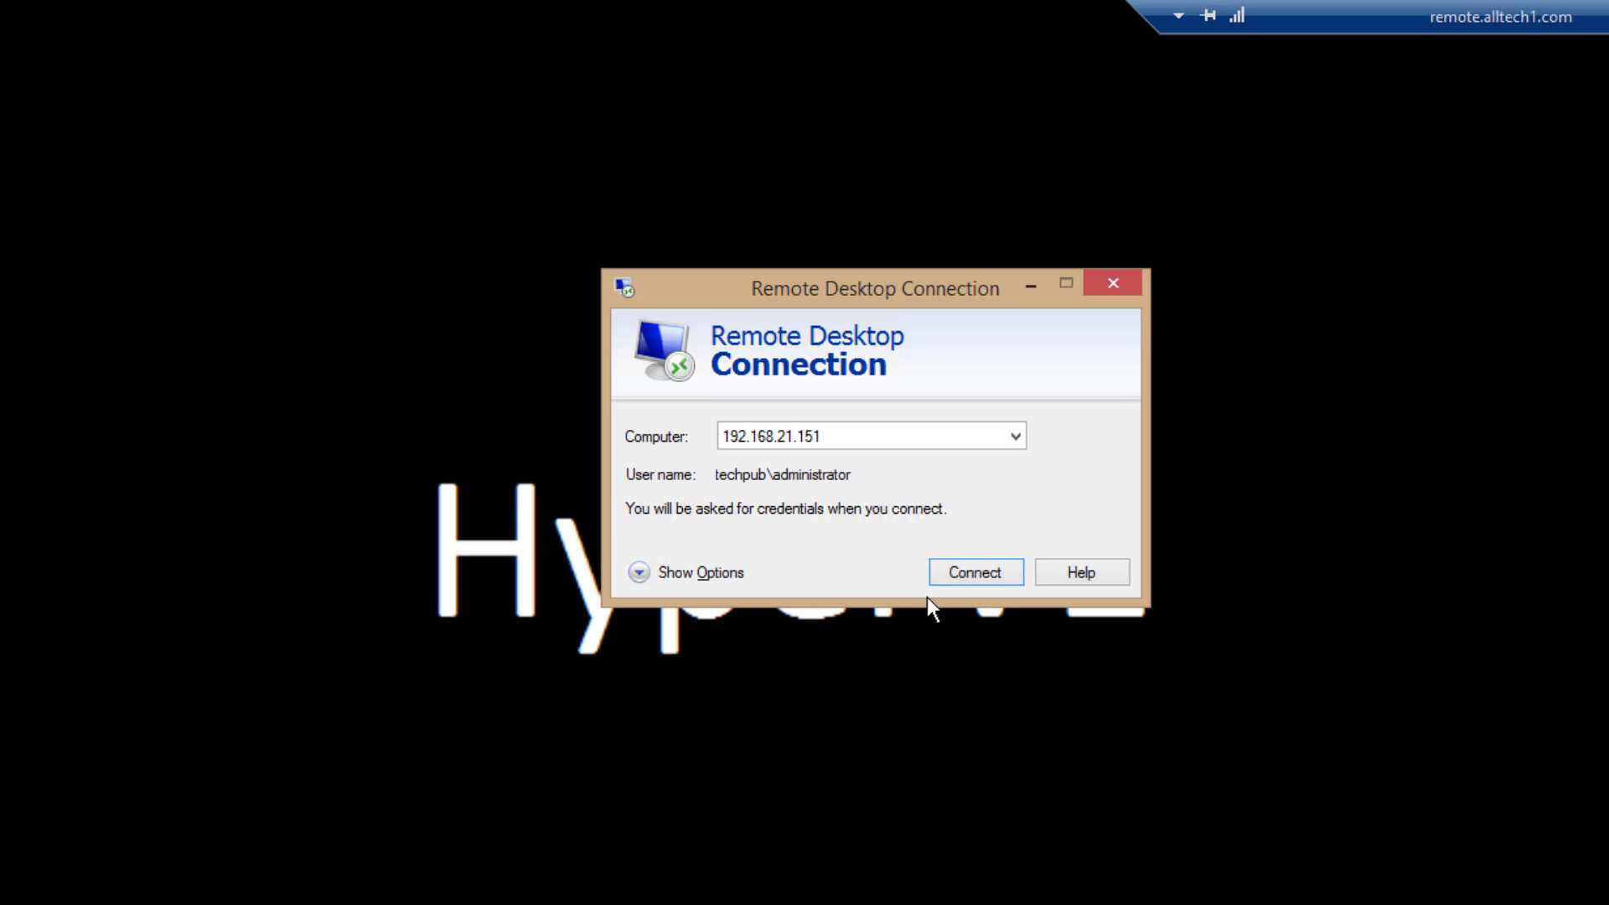
pyautogui.click(963, 574)
pyautogui.click(811, 414)
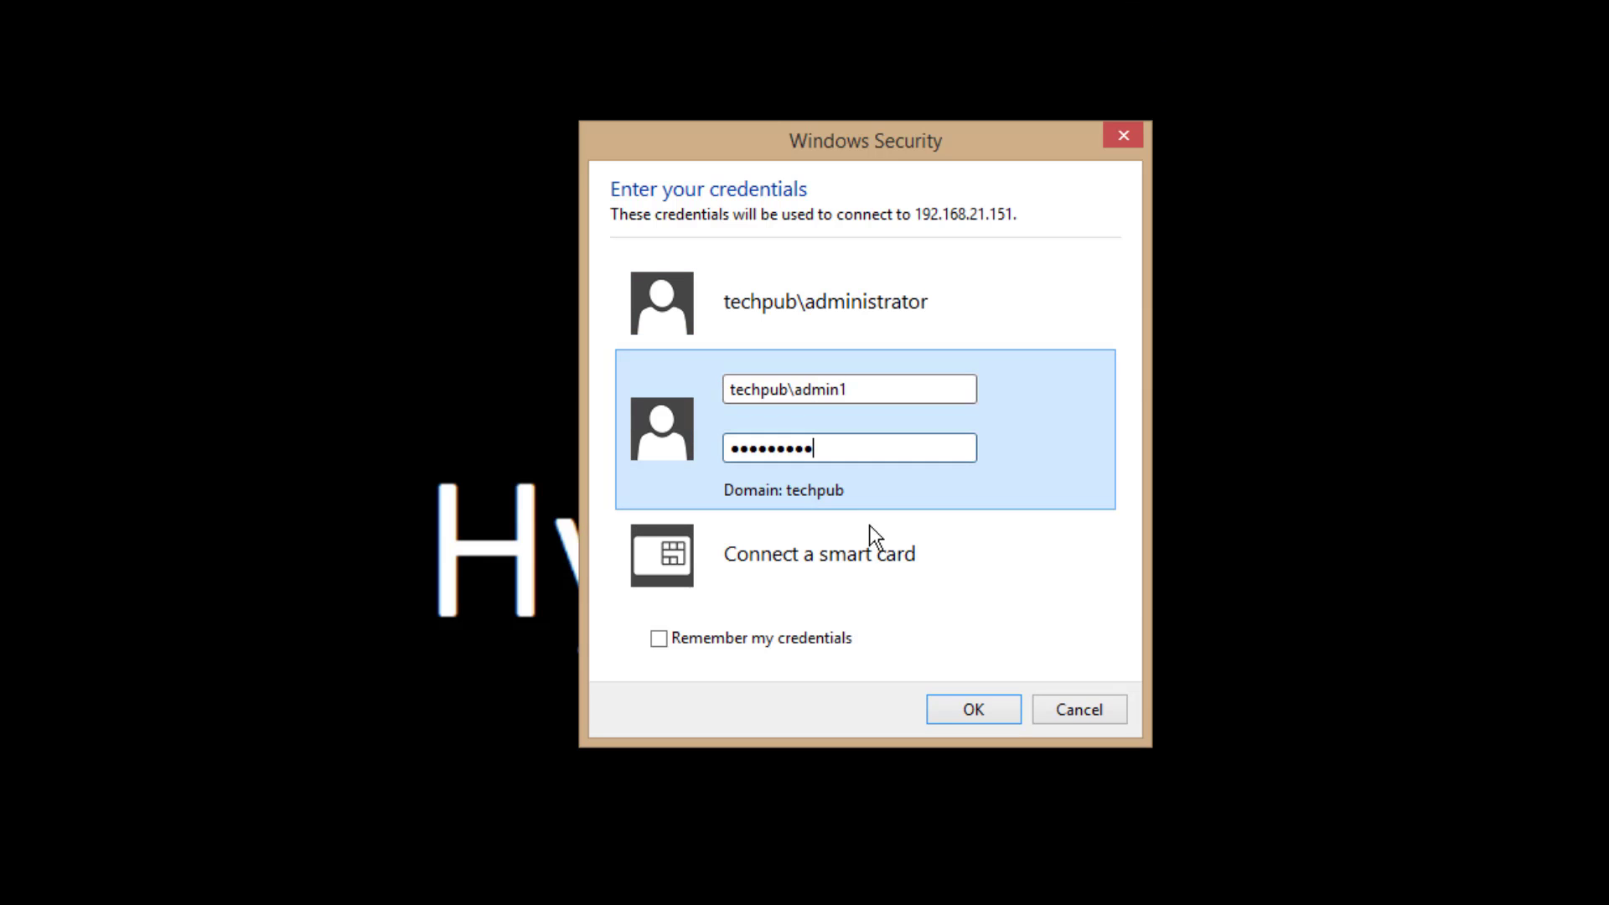
pyautogui.click(965, 707)
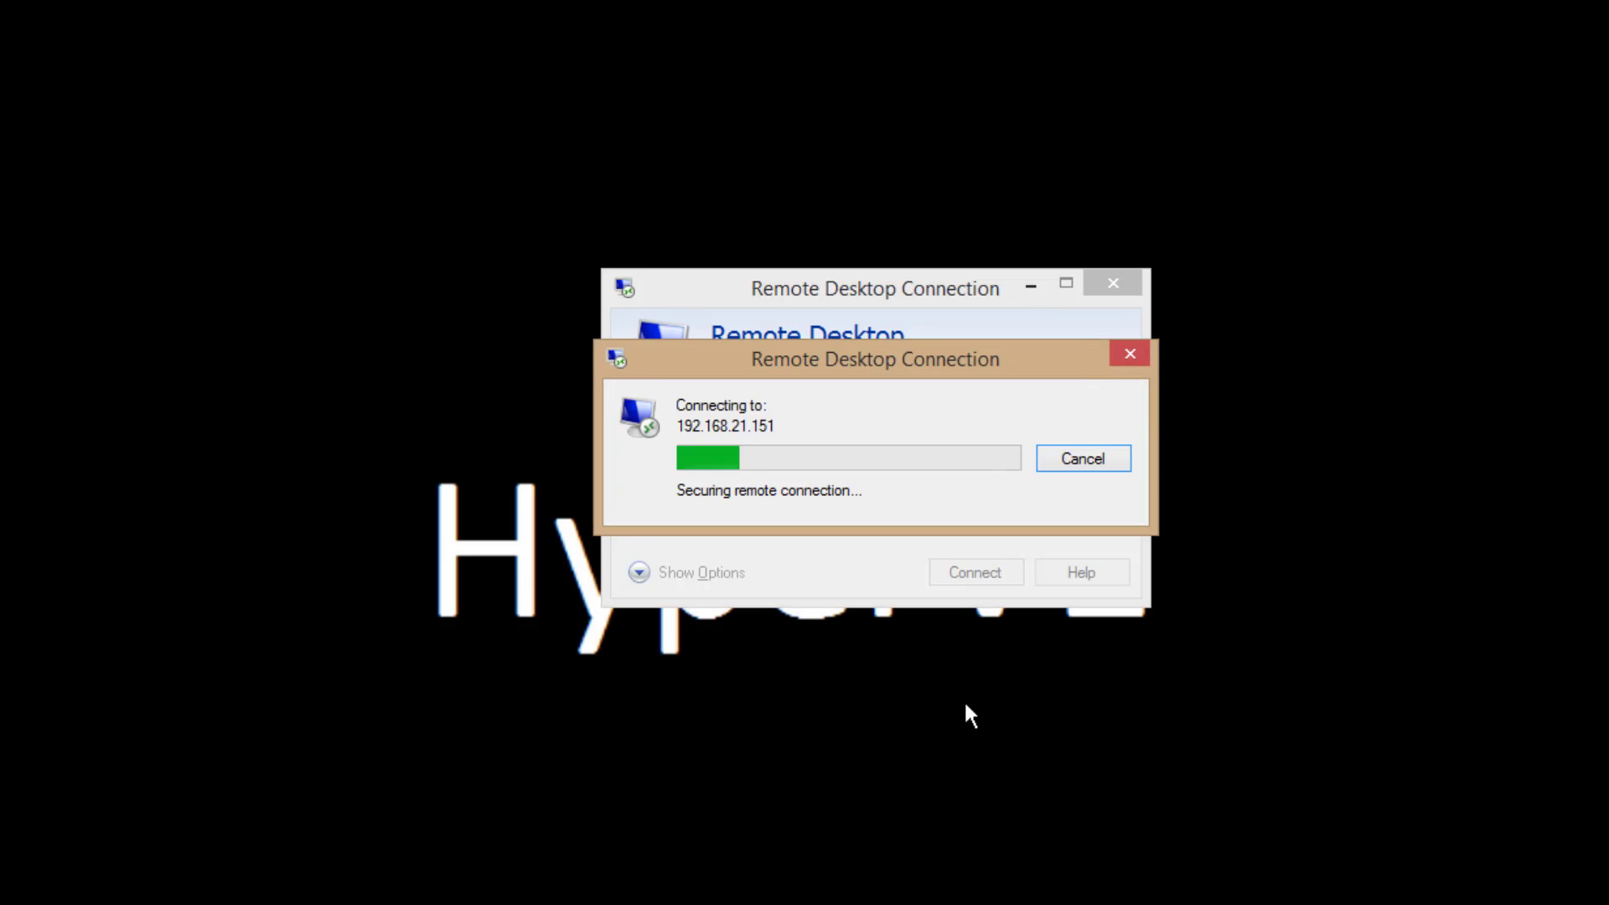